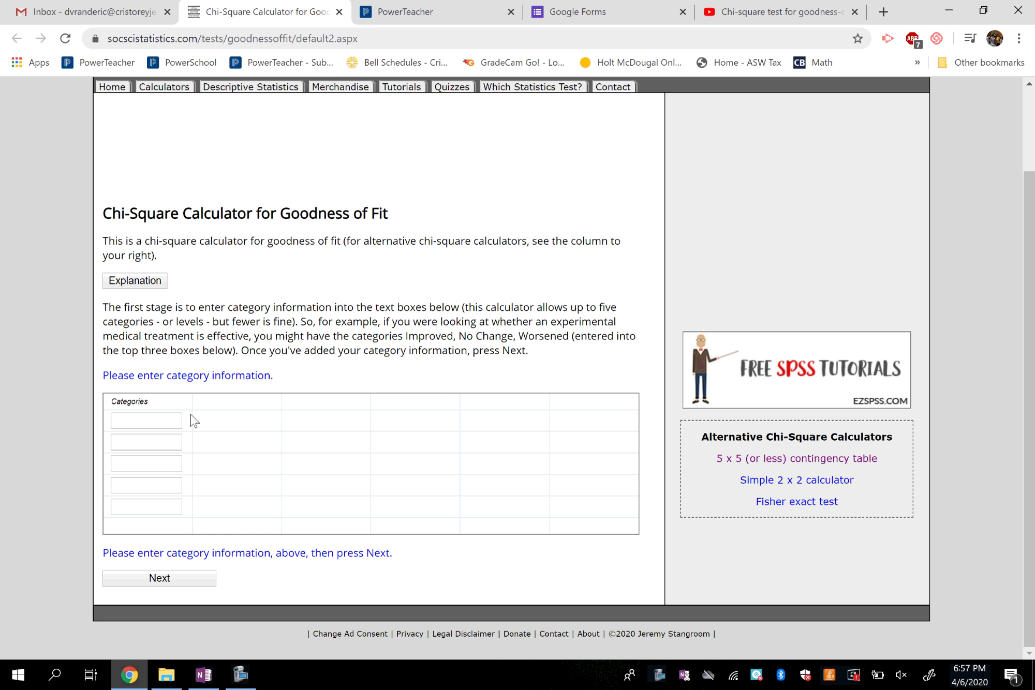
# - Check the M&M color table in OneNote, and enter Red and Blue as the calculator's first two categories
pyautogui.click(203, 675)
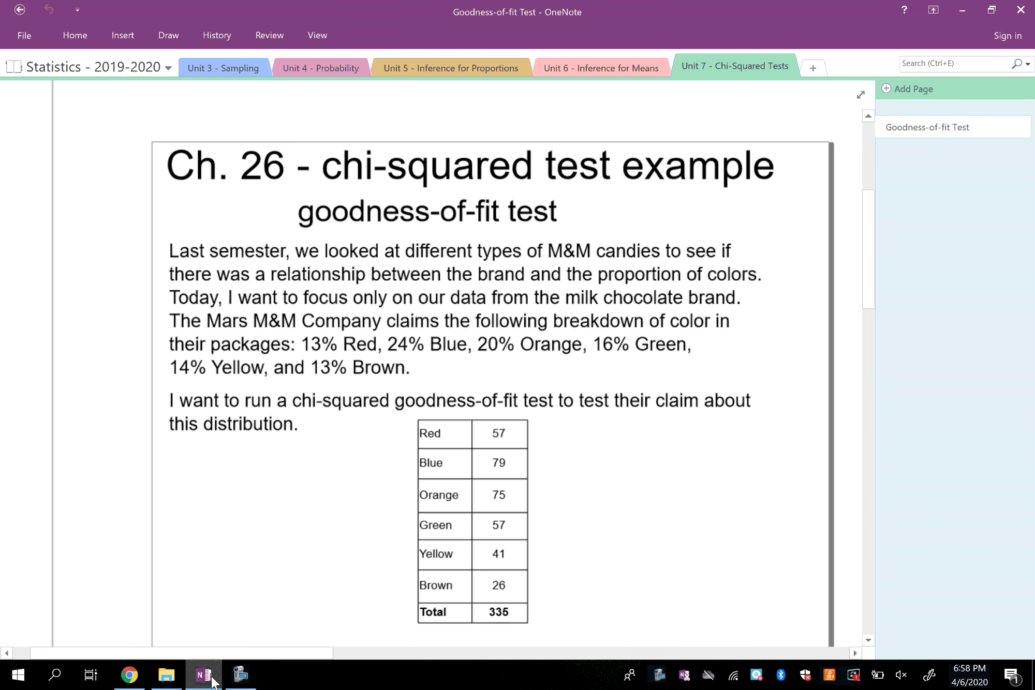
pyautogui.click(212, 681)
pyautogui.click(127, 420)
pyautogui.write('Red')
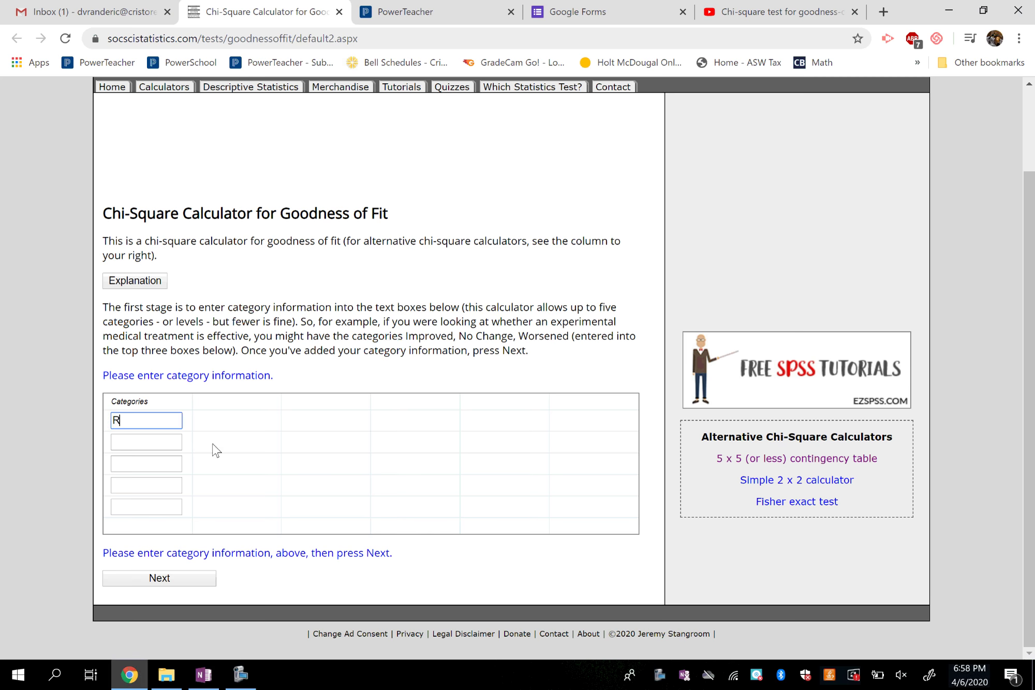
pyautogui.press('Tab')
pyautogui.write('Blue')
# - Add Orange, Green and Yellow as the remaining categories and continue to the observed and expected values stage
pyautogui.press('Tab')
pyautogui.write('O')
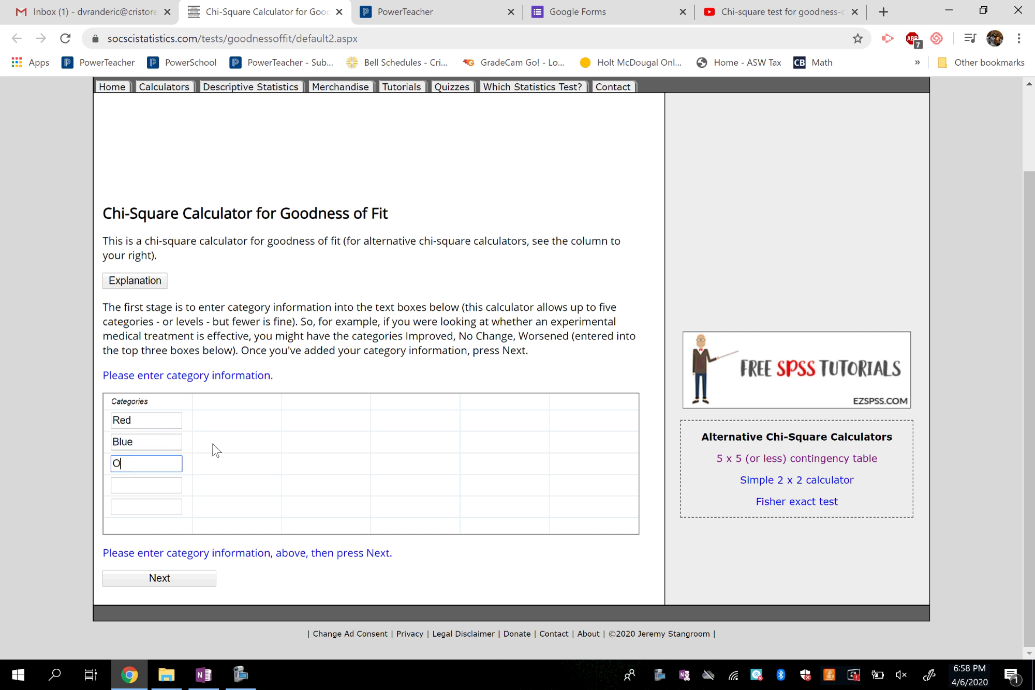
pyautogui.write('range')
pyautogui.press('Tab')
pyautogui.write('Green')
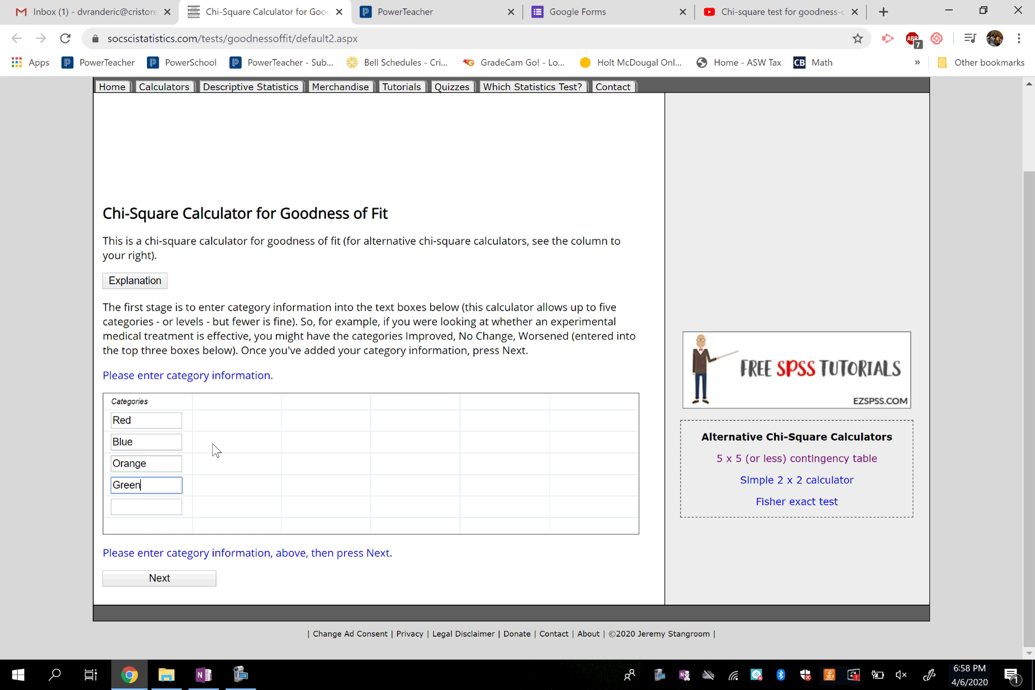
pyautogui.press('Tab')
pyautogui.write('Yellow')
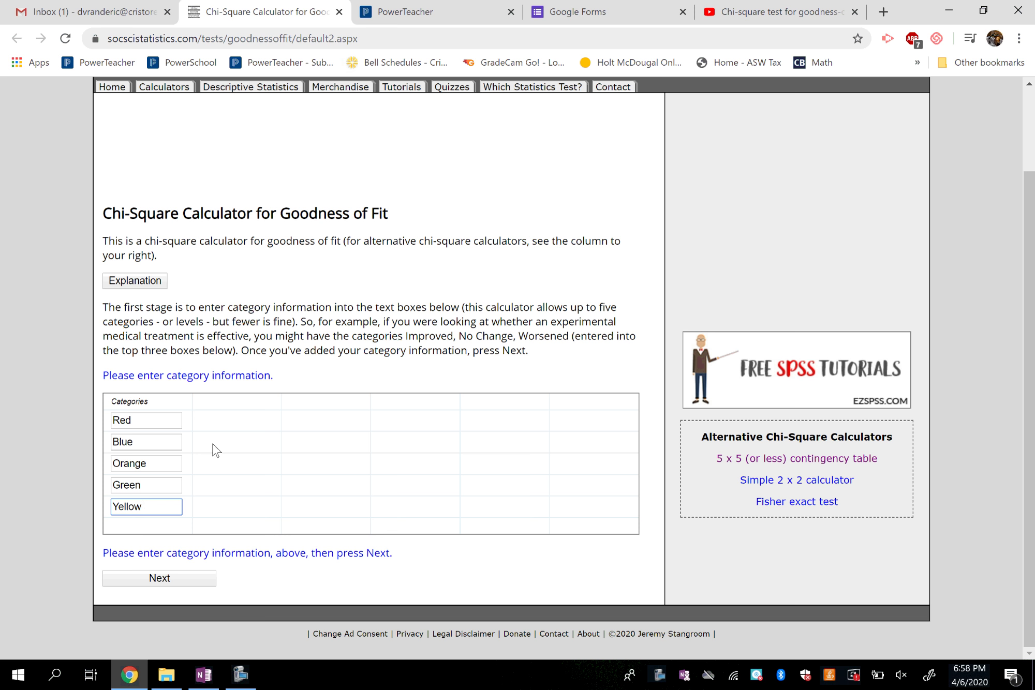
pyautogui.click(184, 580)
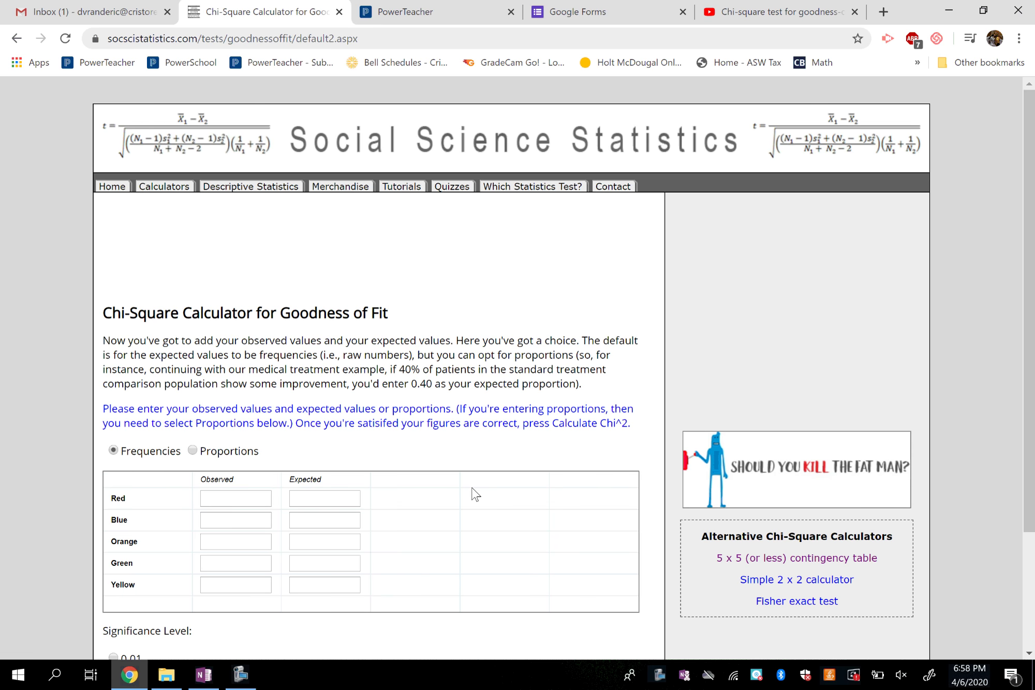
# - Enter the observed counts from the OneNote table for Red as 57 and Blue as 79
pyautogui.scroll(-3, 475, 494)
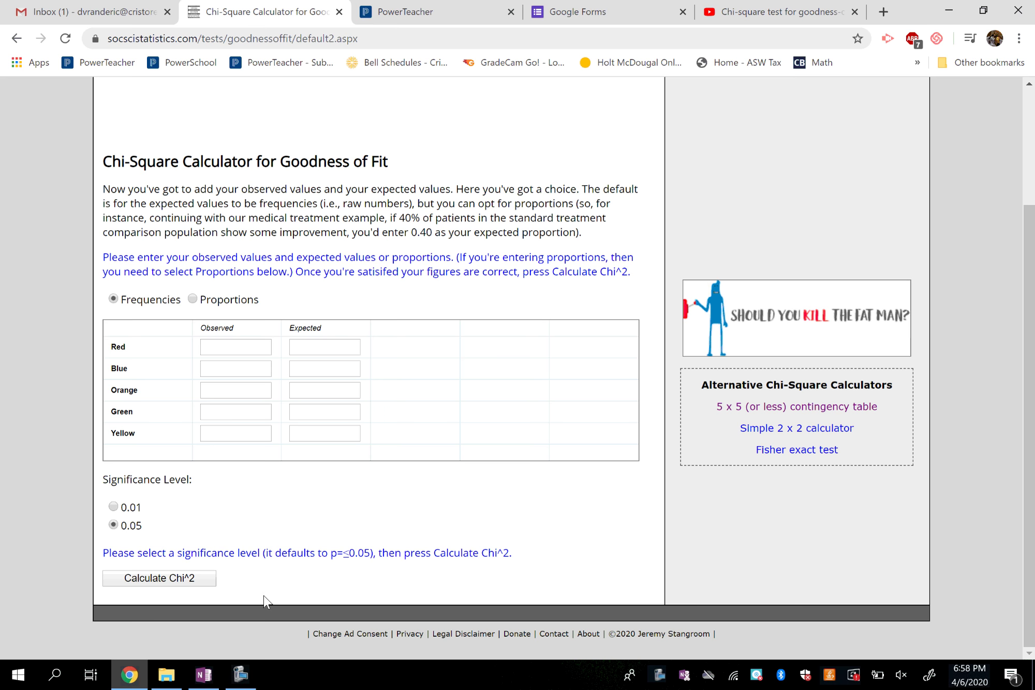
pyautogui.click(209, 680)
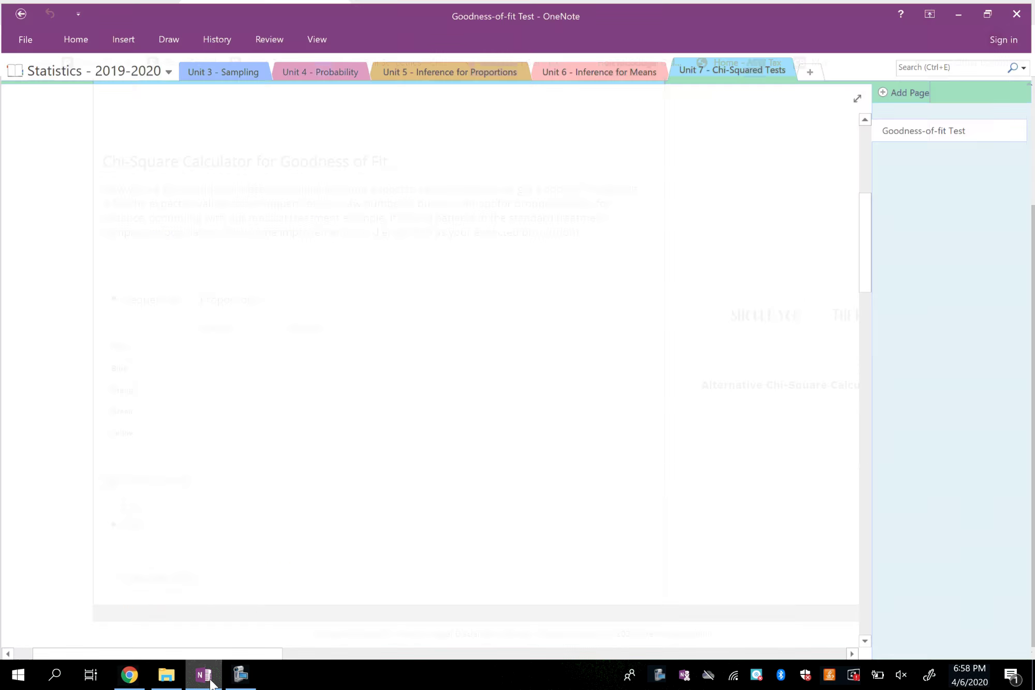
pyautogui.click(209, 680)
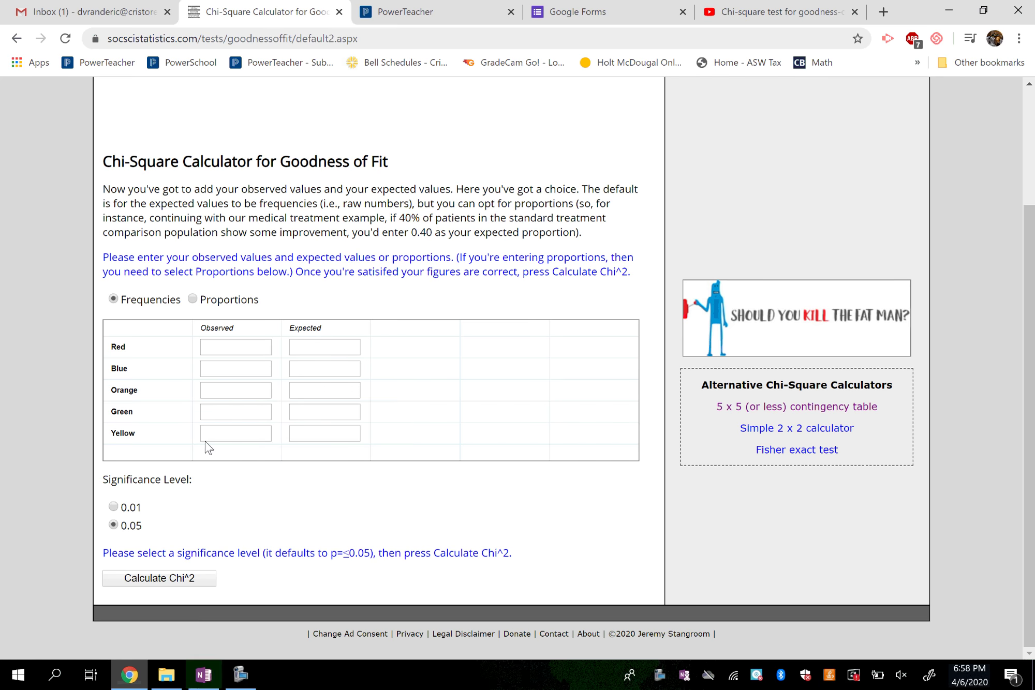
pyautogui.click(248, 348)
pyautogui.write('5')
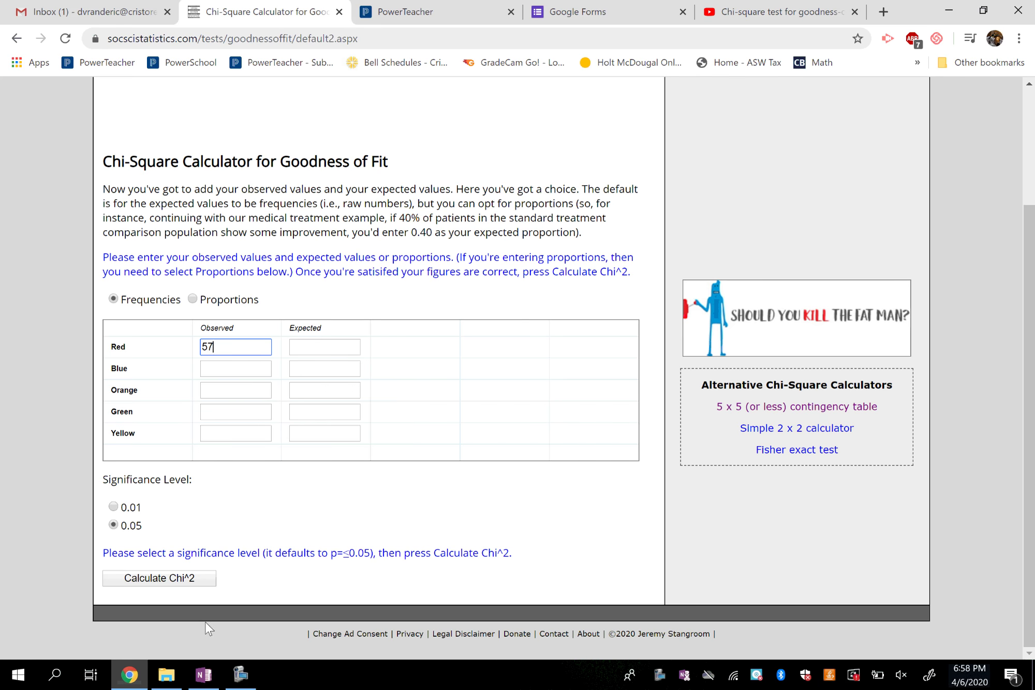
pyautogui.write('7')
pyautogui.click(209, 679)
pyautogui.click(209, 679)
pyautogui.click(232, 368)
pyautogui.write('79')
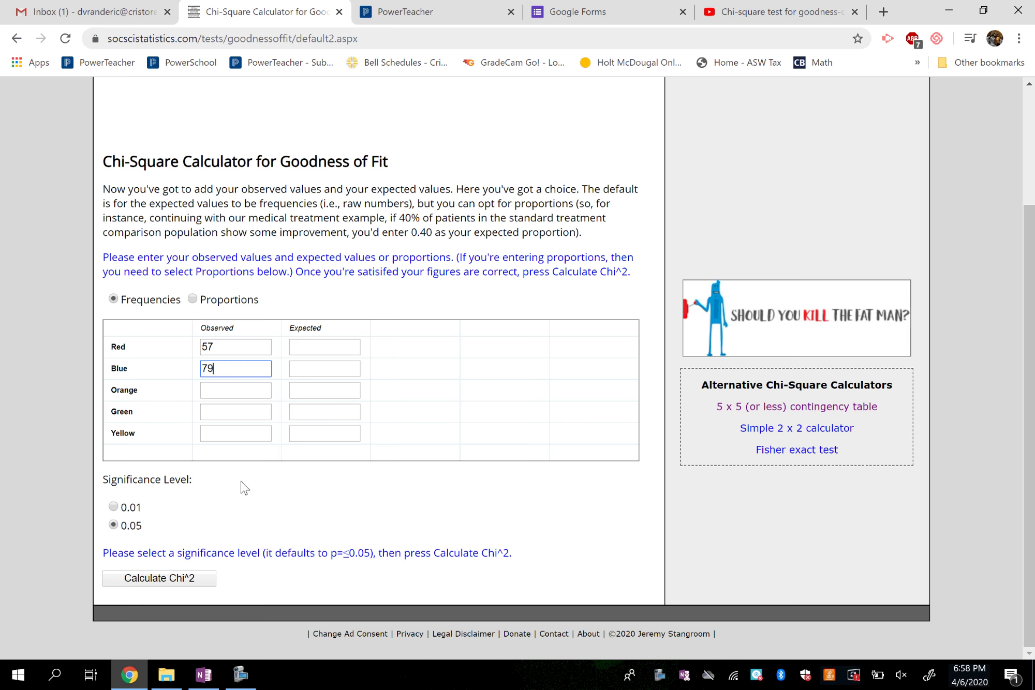
# - Enter the observed counts from the OneNote table for Orange as 75, Green as 57 and Yellow as 41
pyautogui.click(205, 676)
pyautogui.click(205, 676)
pyautogui.click(235, 389)
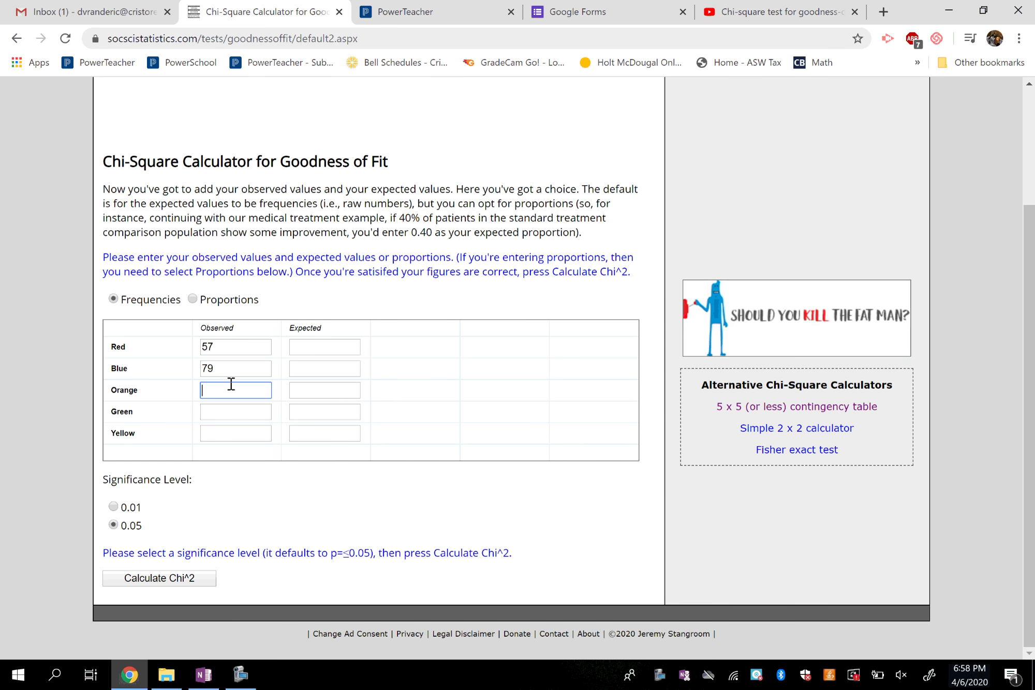
pyautogui.write('75')
pyautogui.click(199, 675)
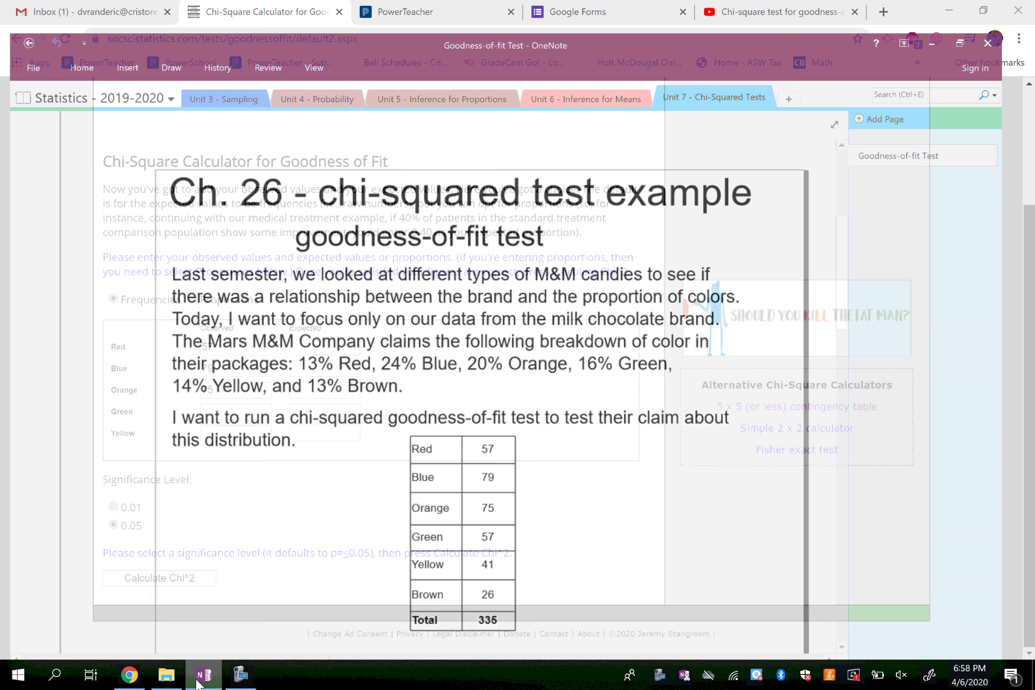
pyautogui.click(199, 675)
pyautogui.click(233, 416)
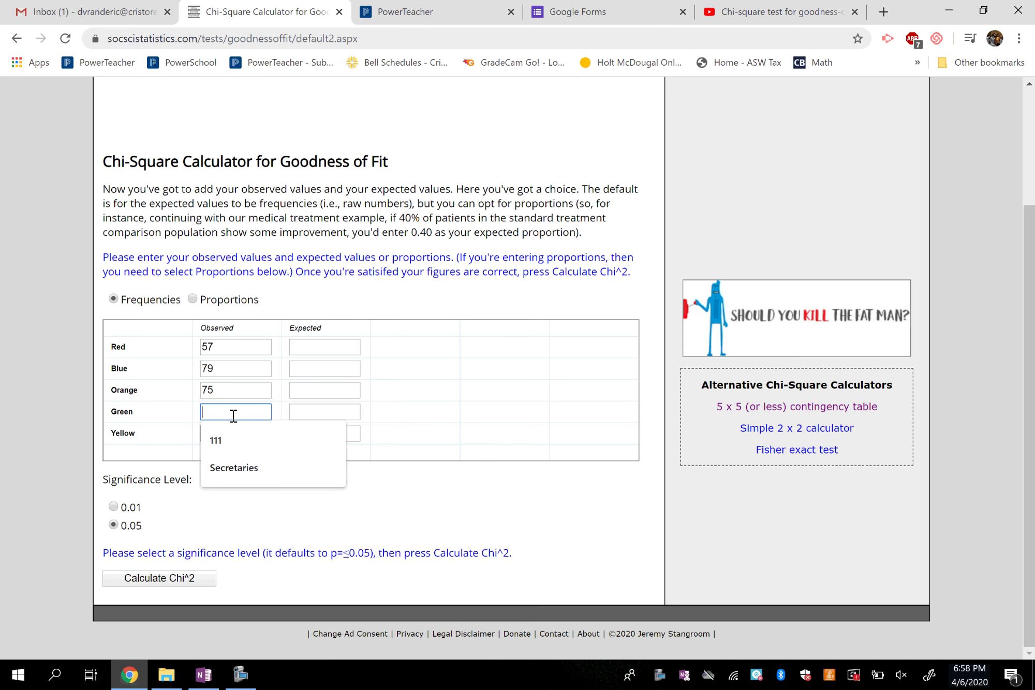
pyautogui.write('57')
pyautogui.click(205, 675)
pyautogui.click(204, 676)
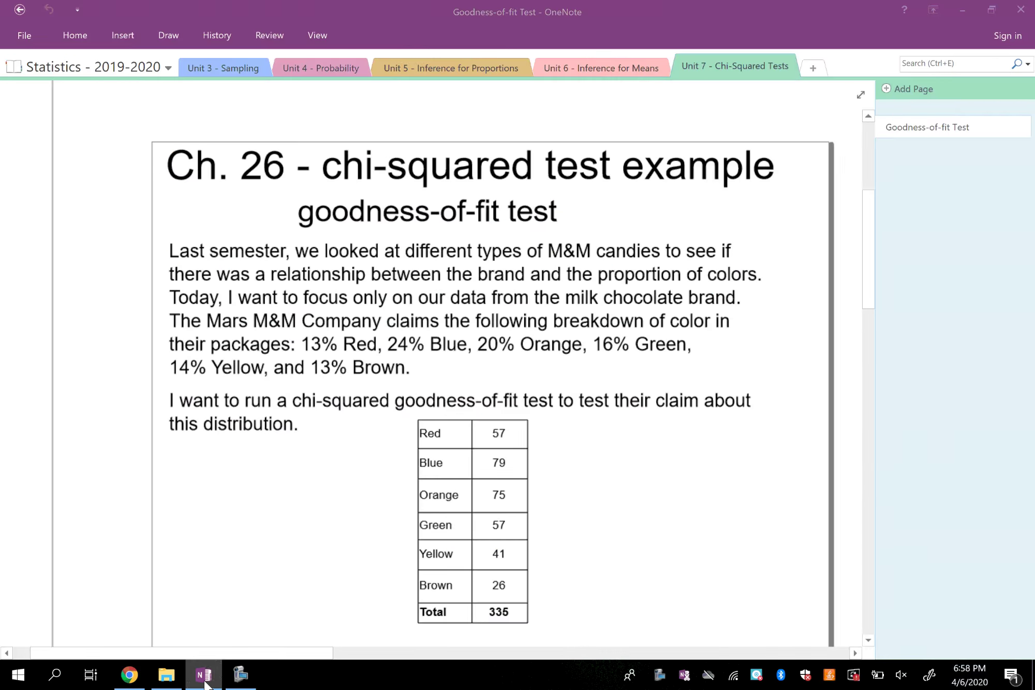
pyautogui.click(238, 427)
pyautogui.write('41')
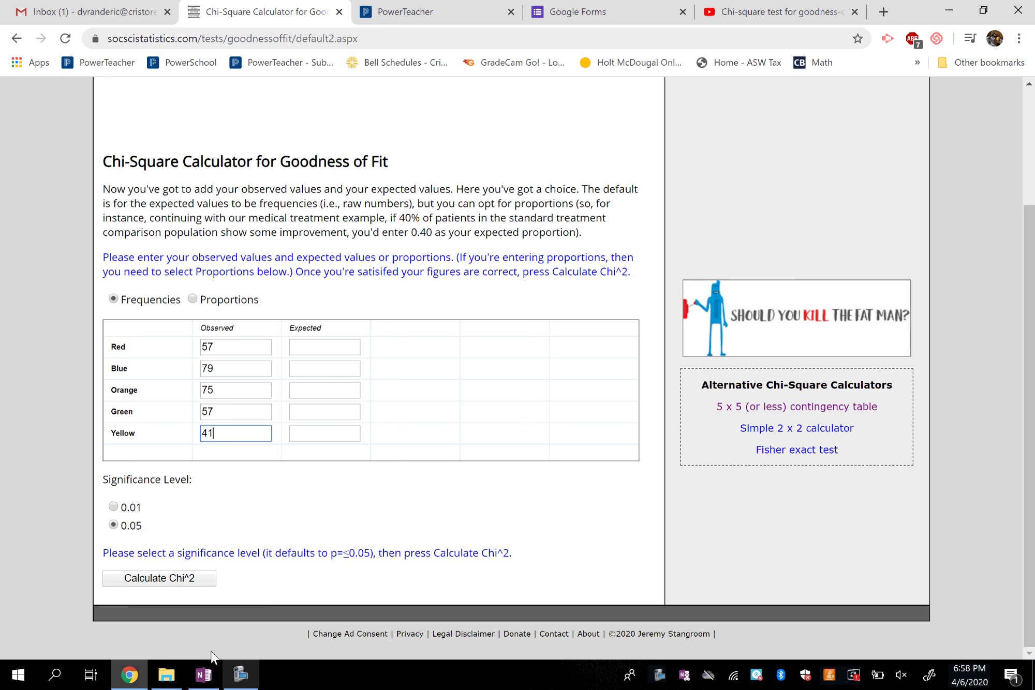
# - Review the claimed color percentages in the OneNote example and set the calculator's expected values to Proportions
pyautogui.click(206, 679)
pyautogui.scroll(-2, 626, 492)
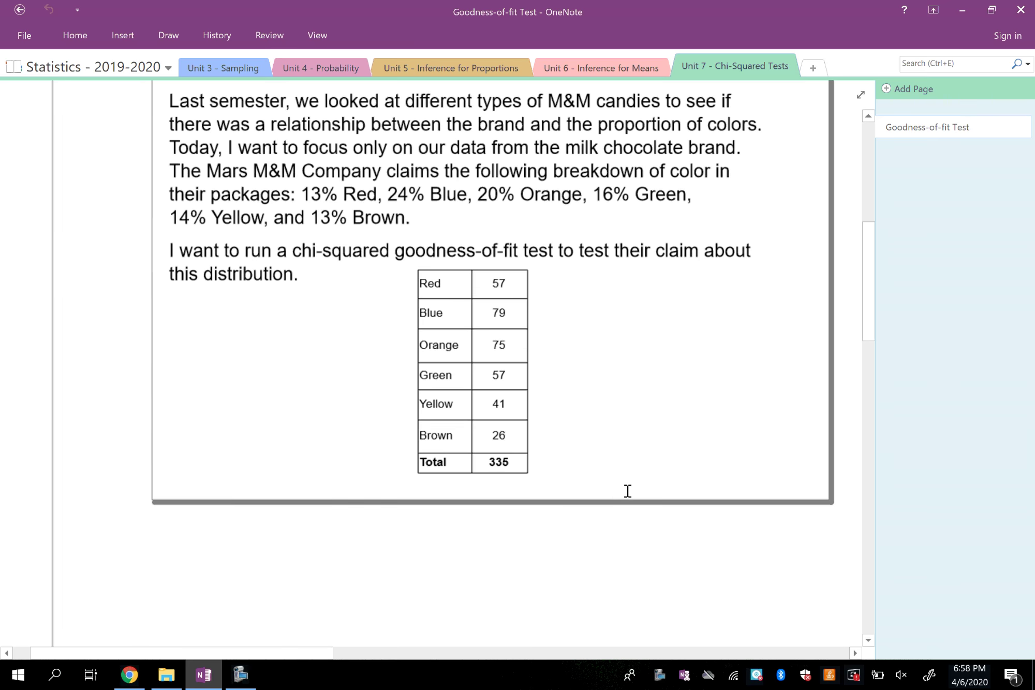
pyautogui.scroll(2, 610, 495)
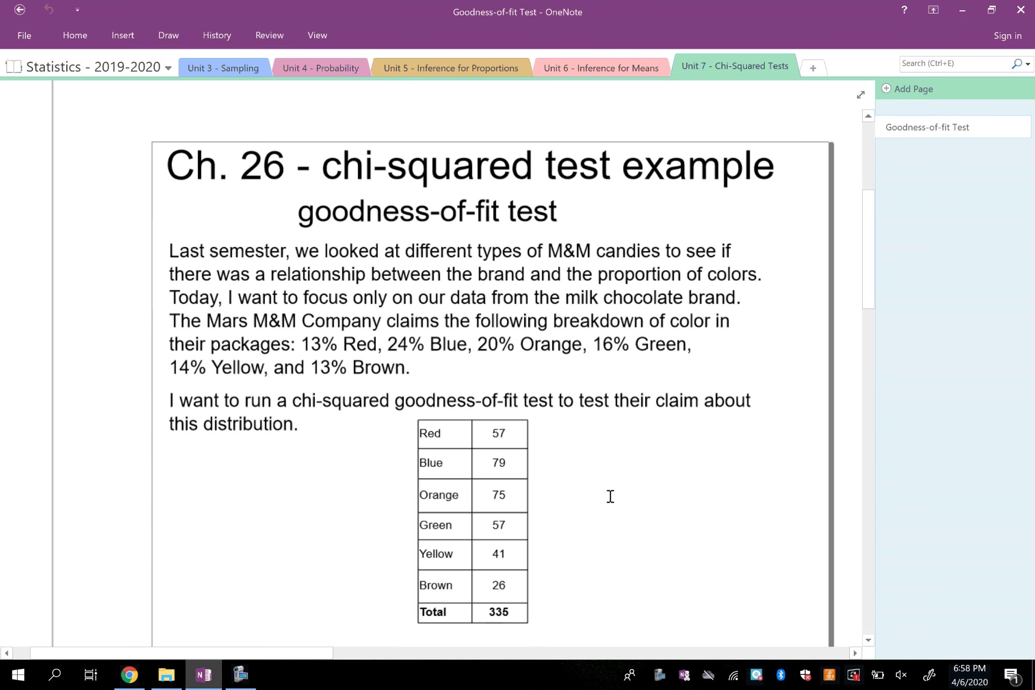
pyautogui.moveTo(869, 228); pyautogui.dragTo(870, 235)
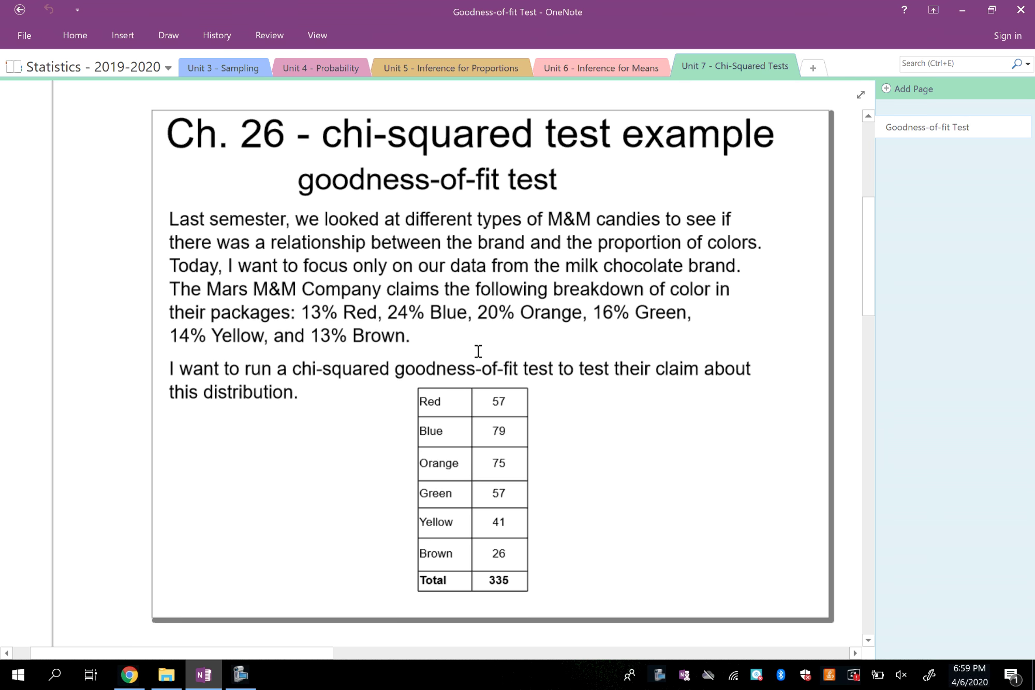
pyautogui.click(213, 676)
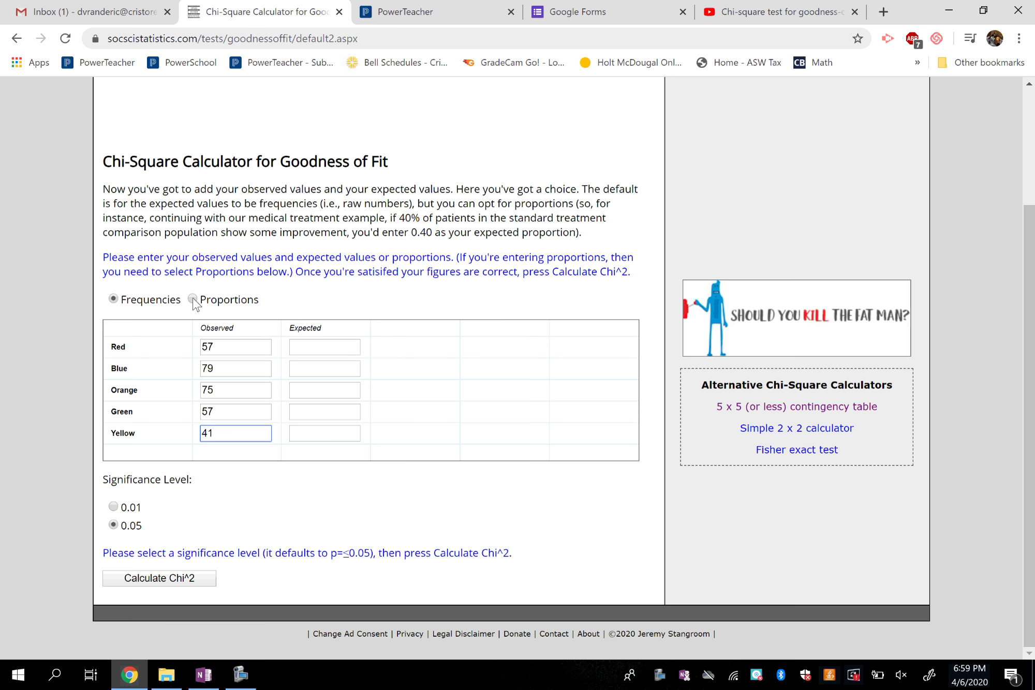
pyautogui.click(194, 301)
# - Enter the expected proportions from the OneNote example for Red as .13 and Blue as .24
pyautogui.click(204, 676)
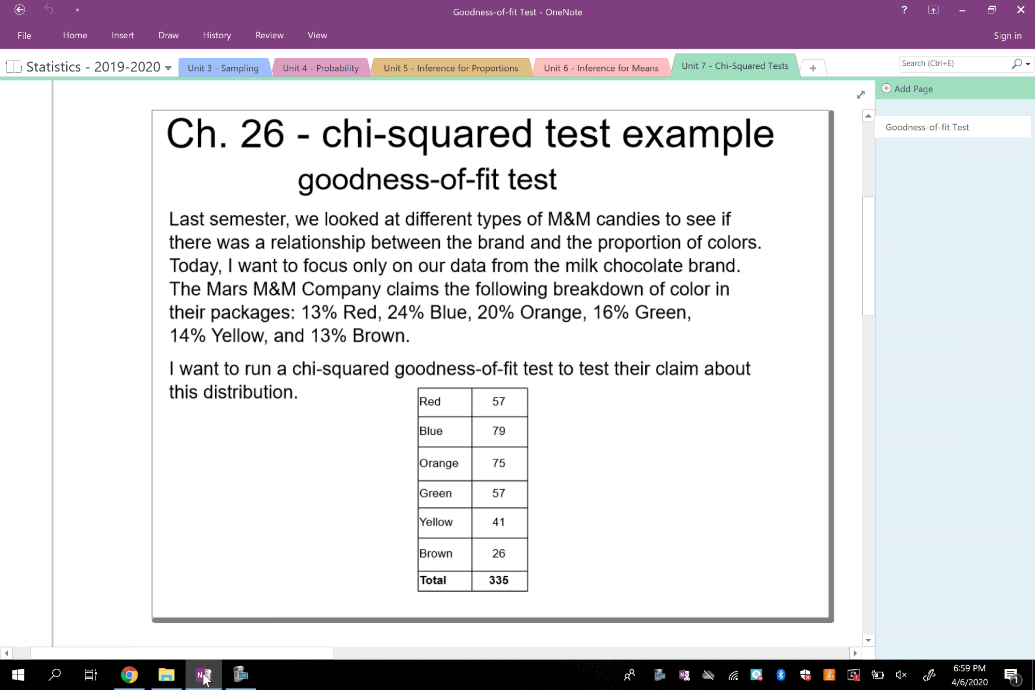
pyautogui.click(204, 677)
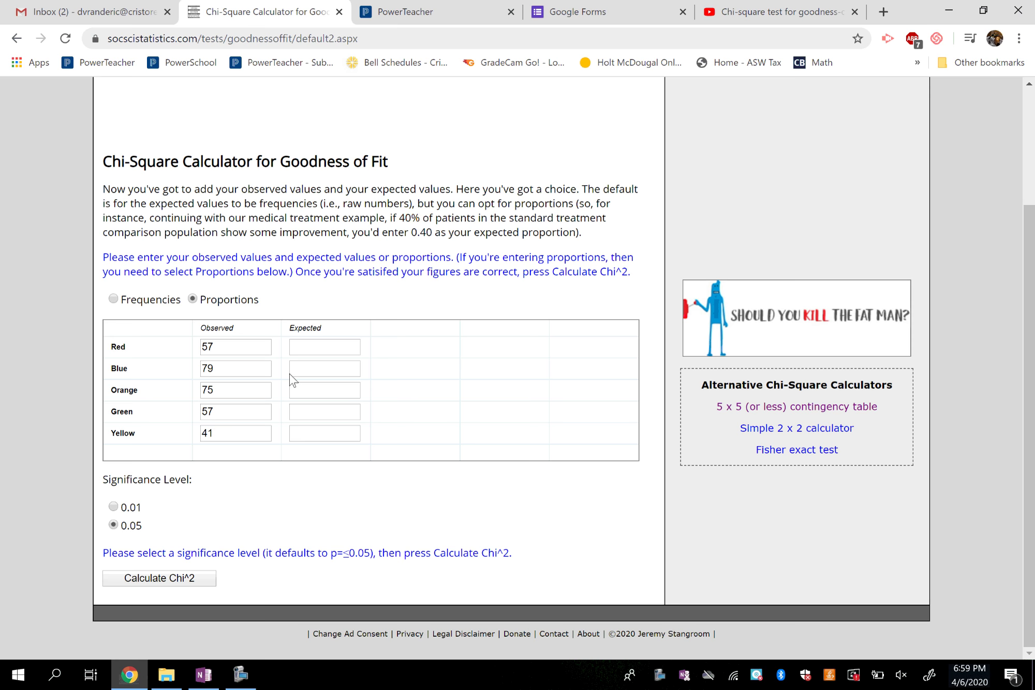
pyautogui.click(315, 347)
pyautogui.write('.13')
pyautogui.click(203, 676)
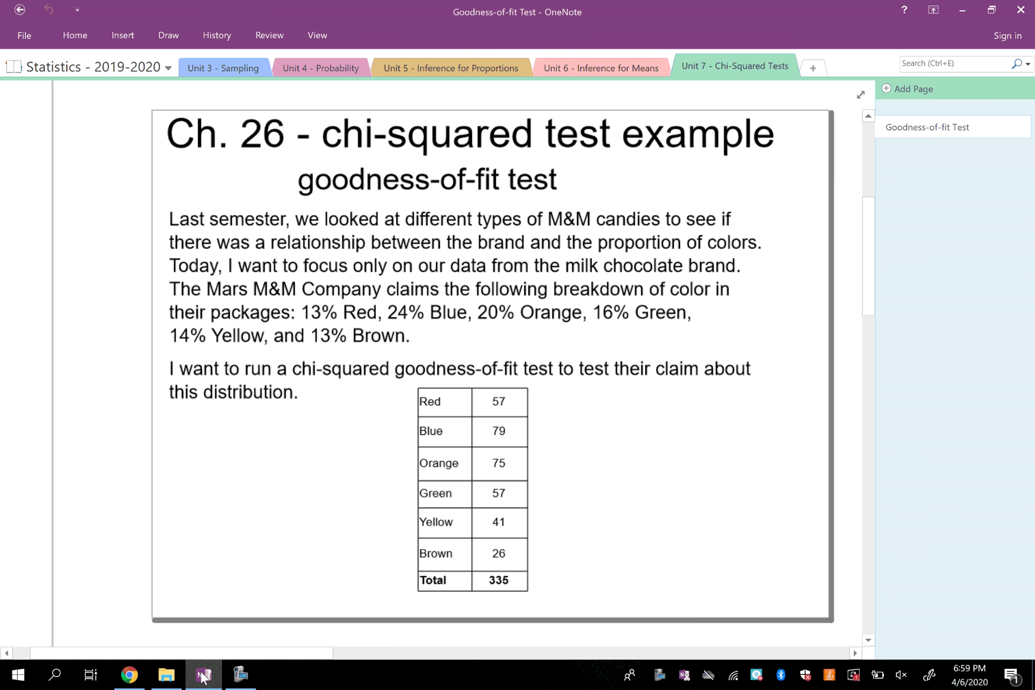
pyautogui.click(203, 677)
pyautogui.click(326, 369)
pyautogui.write('.')
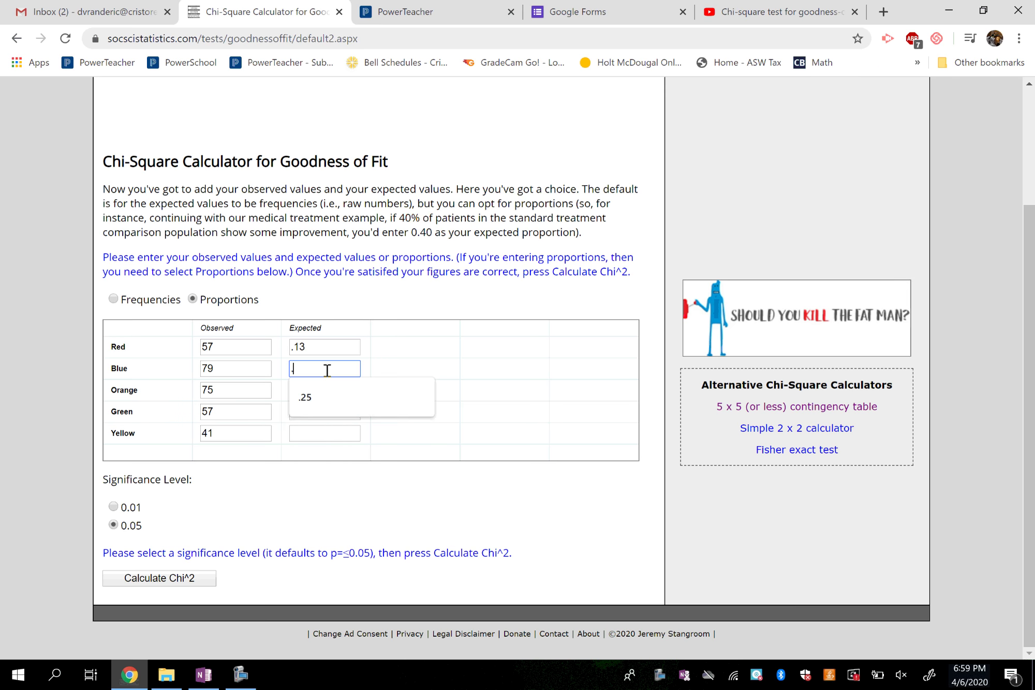
pyautogui.write('24')
# - Enter the expected proportions from the OneNote example for Orange as .2 and Green as .16
pyautogui.click(202, 677)
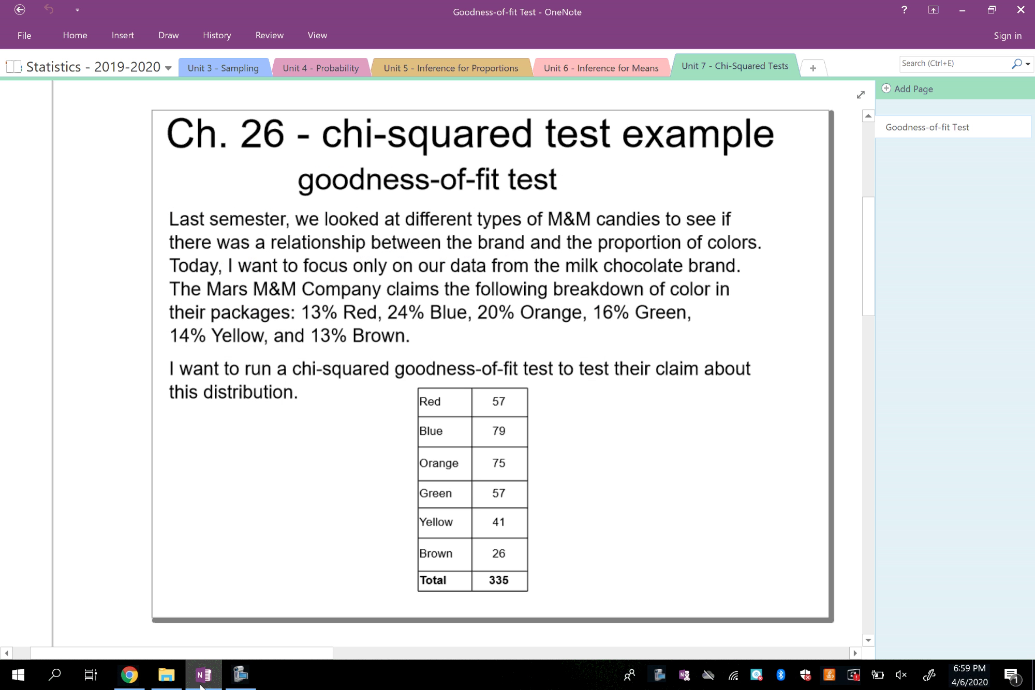
pyautogui.click(203, 678)
pyautogui.click(351, 396)
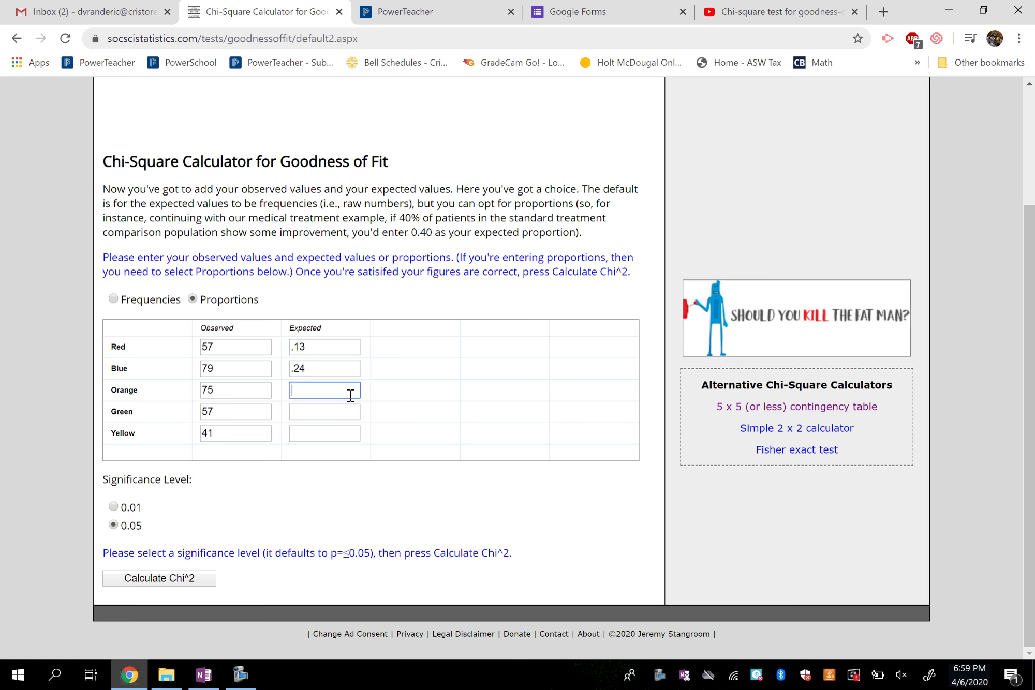
pyautogui.write('.2')
pyautogui.click(203, 677)
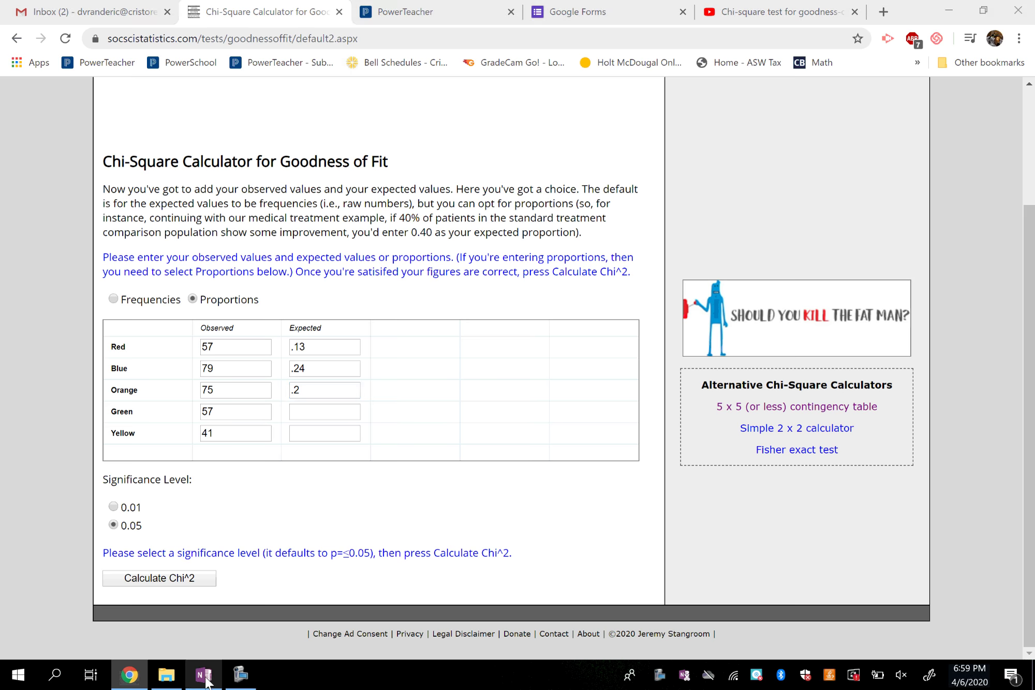
pyautogui.click(204, 678)
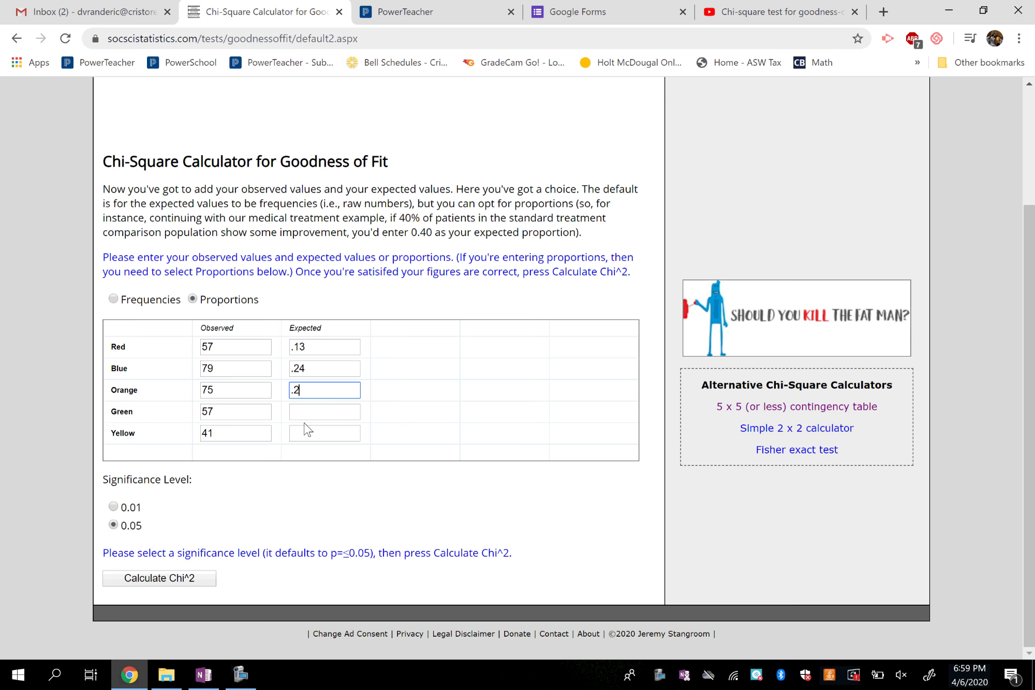
pyautogui.click(209, 681)
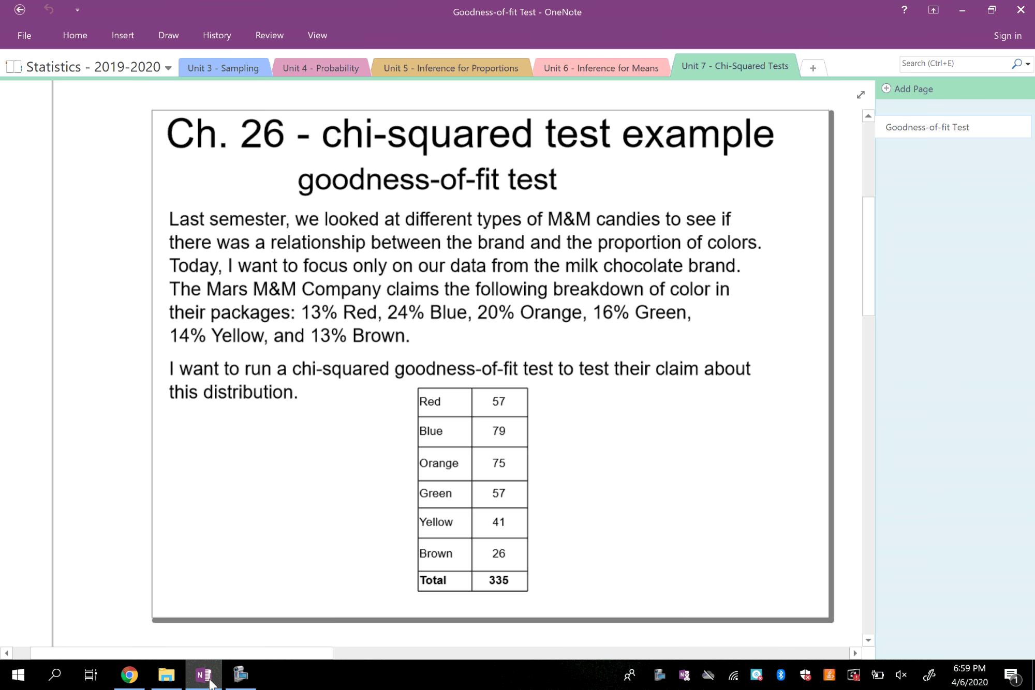
pyautogui.click(209, 681)
pyautogui.click(314, 413)
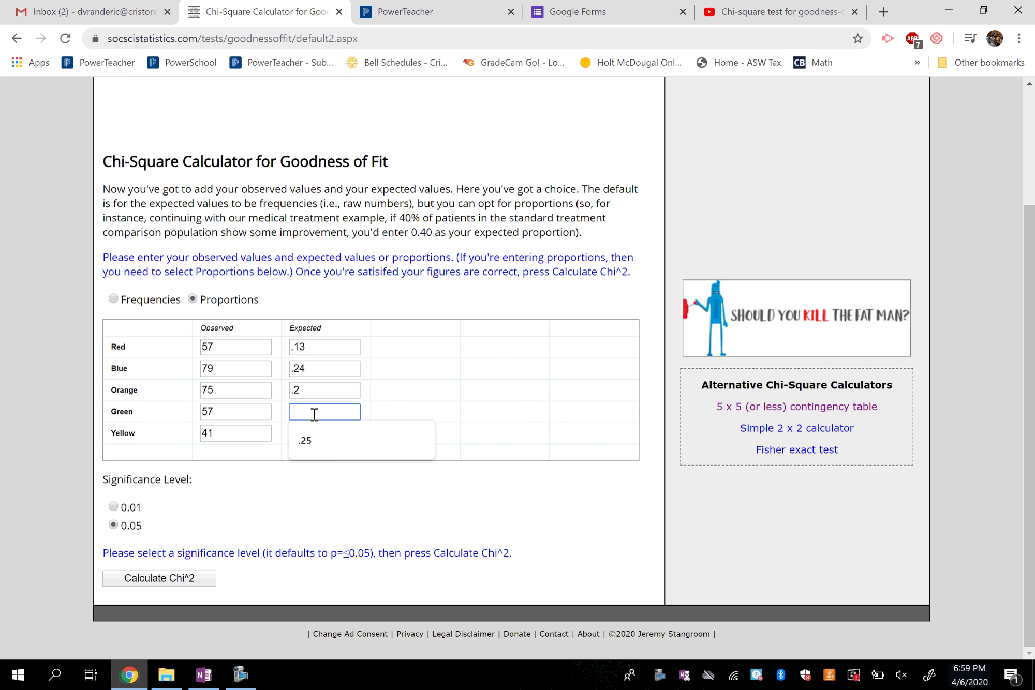
pyautogui.write('.16')
# - Check the Yellow and Brown percentages in OneNote and set Yellow's expected proportion to .27
pyautogui.click(312, 432)
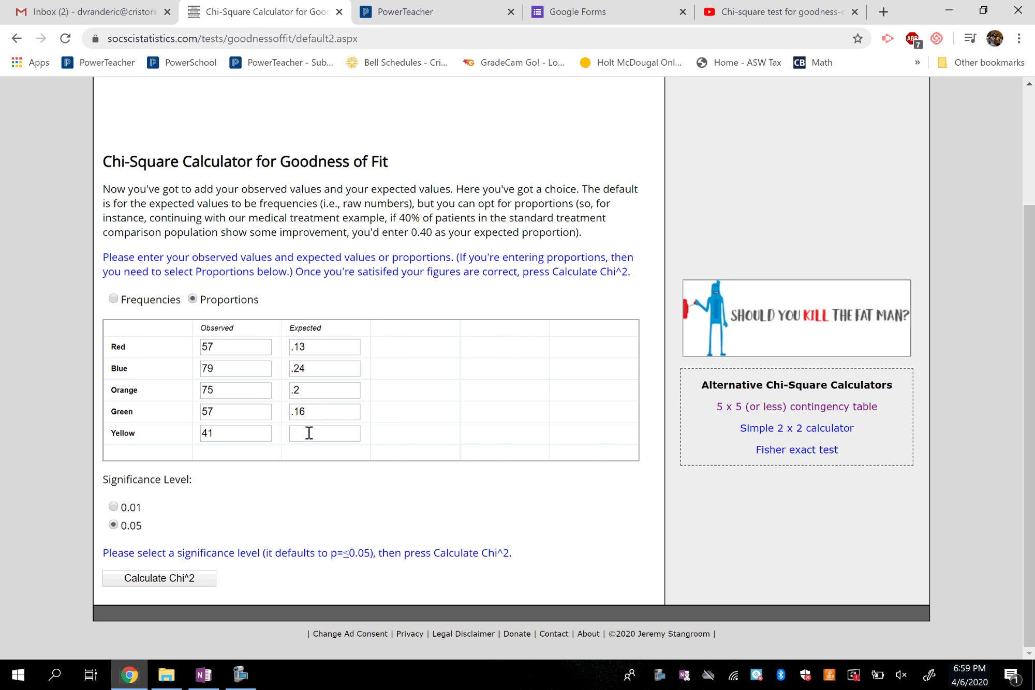
pyautogui.moveTo(209, 673)
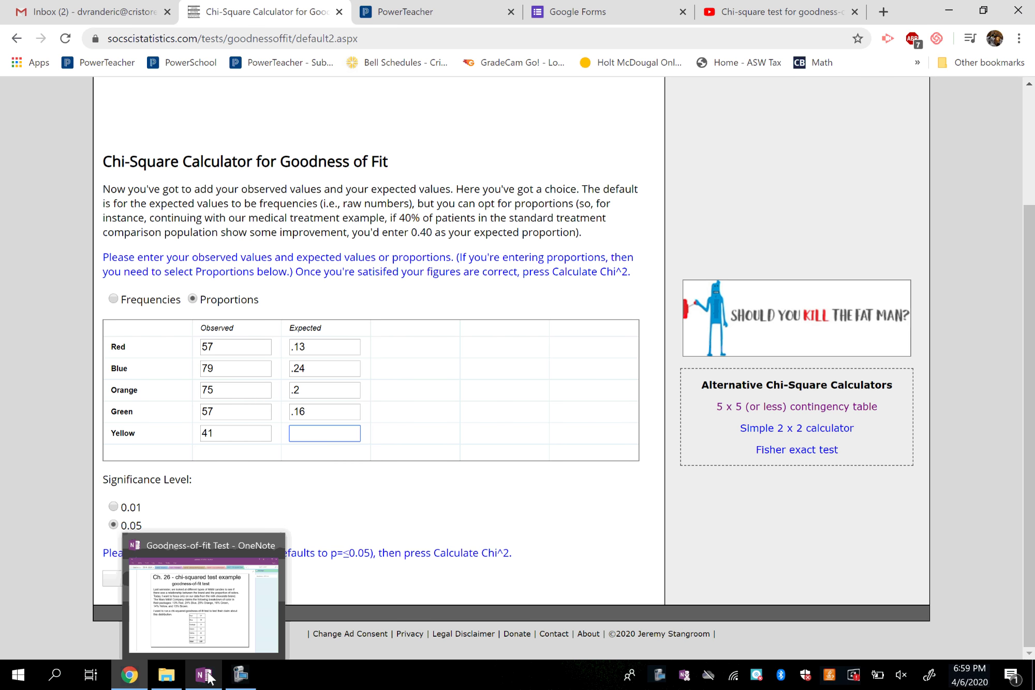
pyautogui.click(209, 672)
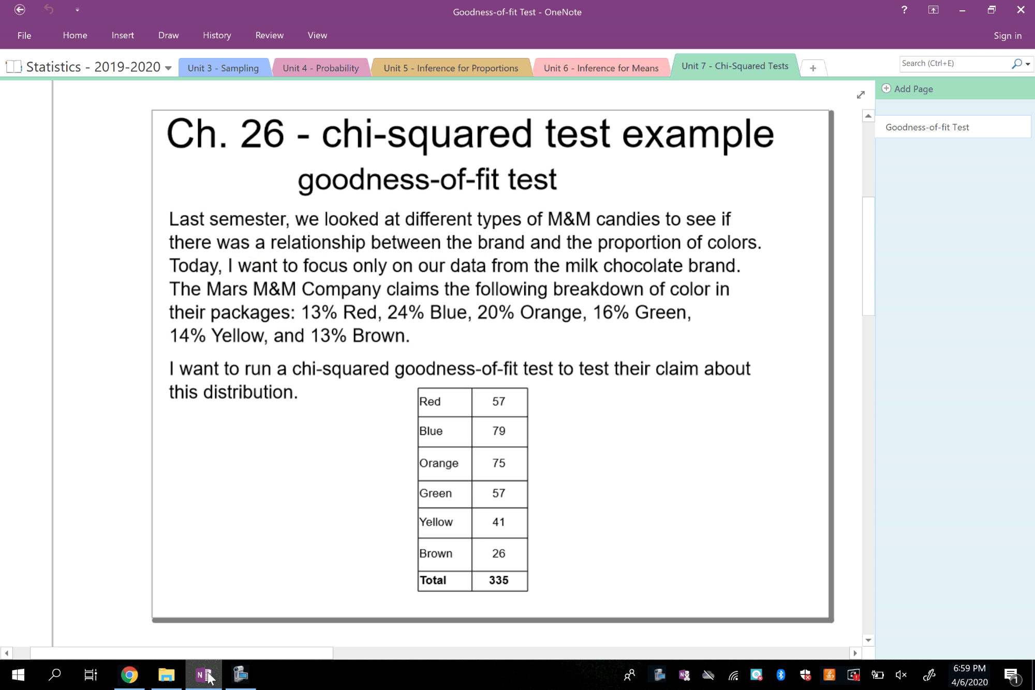
pyautogui.click(208, 675)
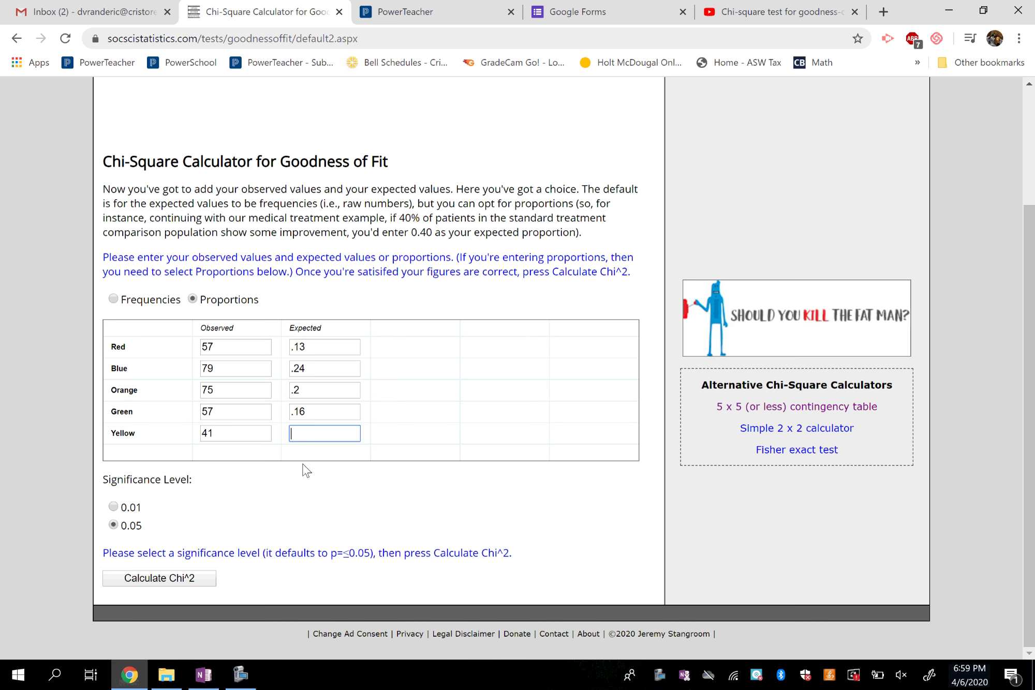
pyautogui.write('.27')
pyautogui.click(290, 504)
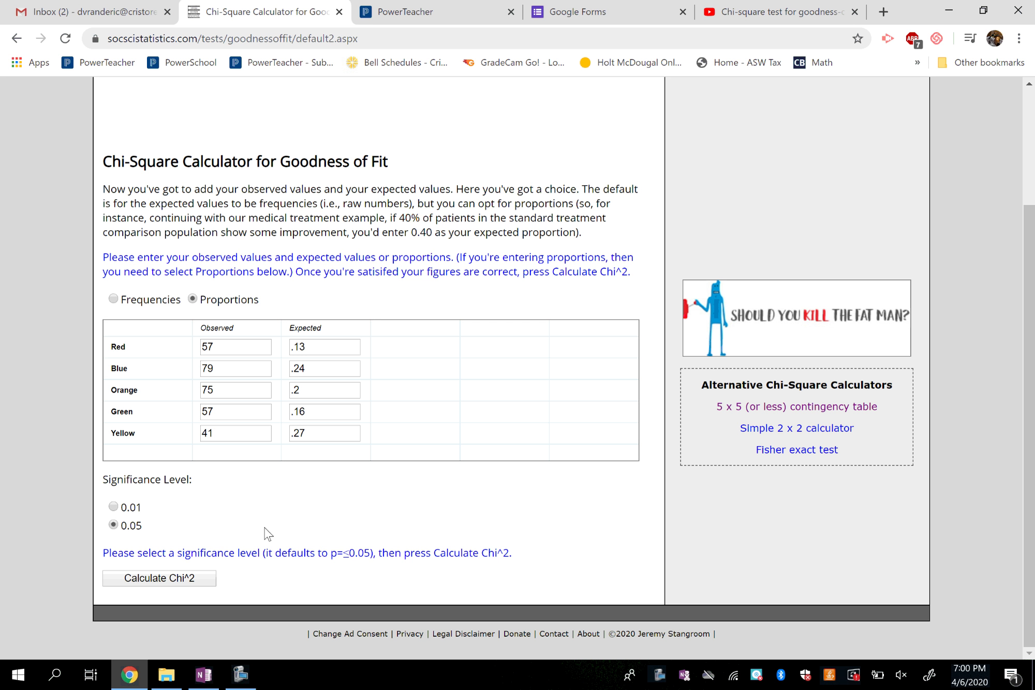
# - Calculate the chi-square goodness-of-fit result from the entered observed counts and expected proportions at the 0.05 significance level
pyautogui.click(197, 579)
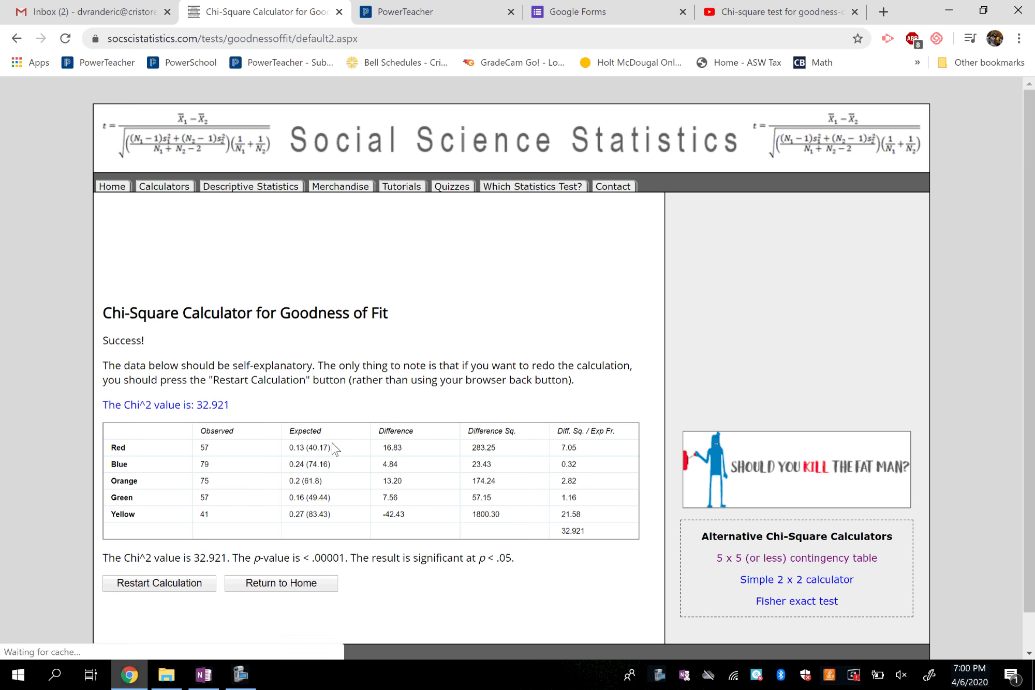
pyautogui.scroll(-1, 331, 443)
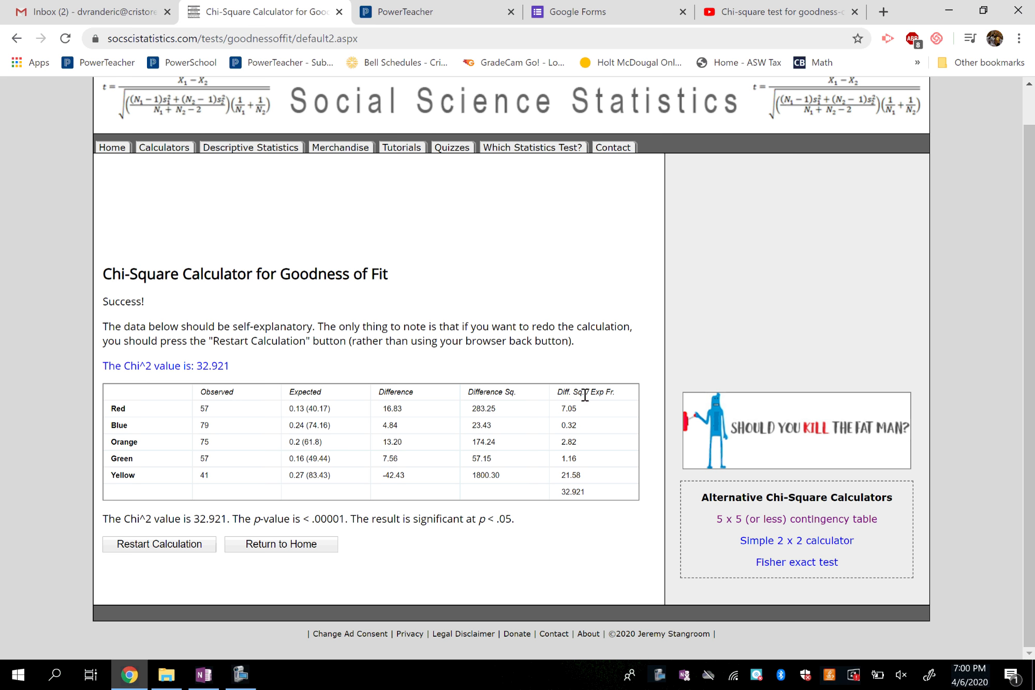
# - Switch to OneNote, show the notes in full page view and find the Mechanics slide with the worked chi-square calculation
pyautogui.click(203, 674)
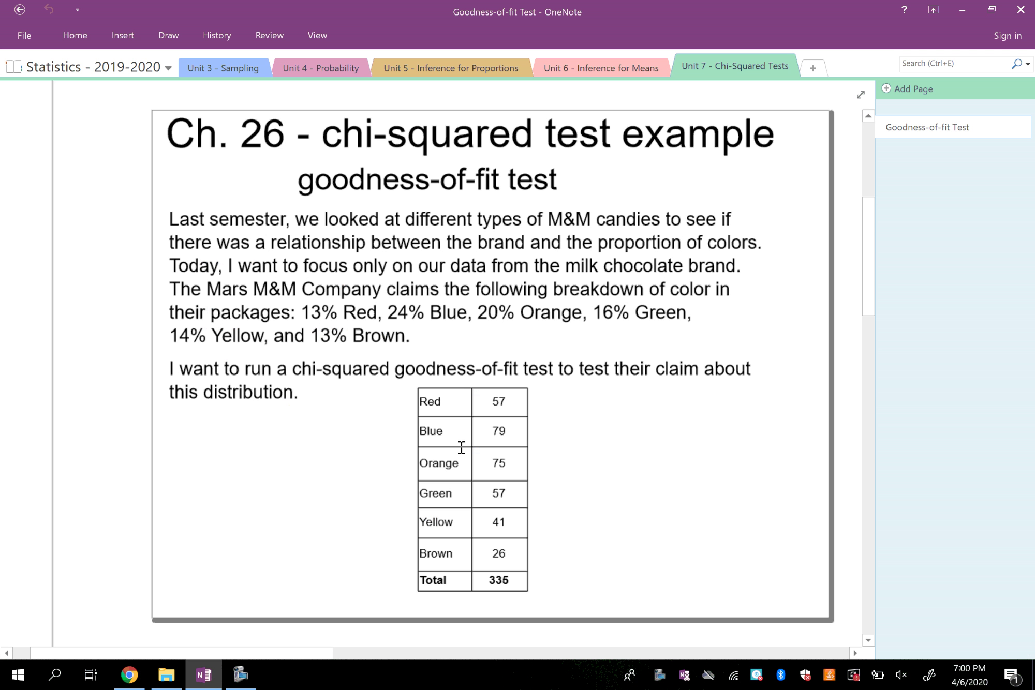
pyautogui.click(859, 94)
pyautogui.scroll(-20, 885, 331)
pyautogui.hscroll(10, 885, 331)
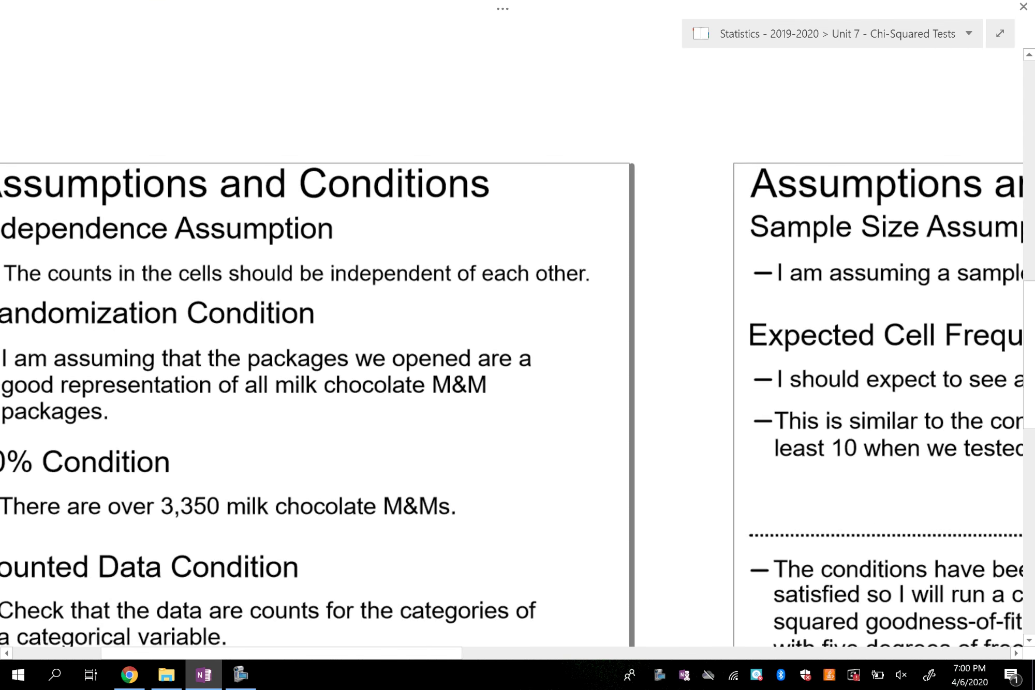
pyautogui.hscroll(-10, 512, 331)
pyautogui.scroll(-3, 513, 331)
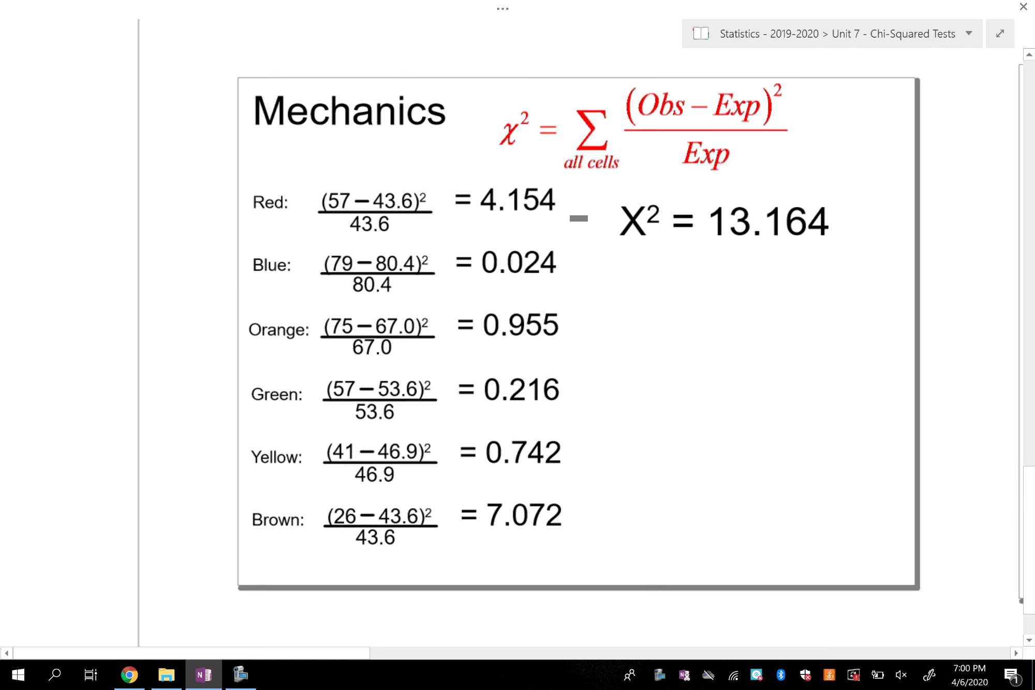
pyautogui.hscroll(1, 512, 331)
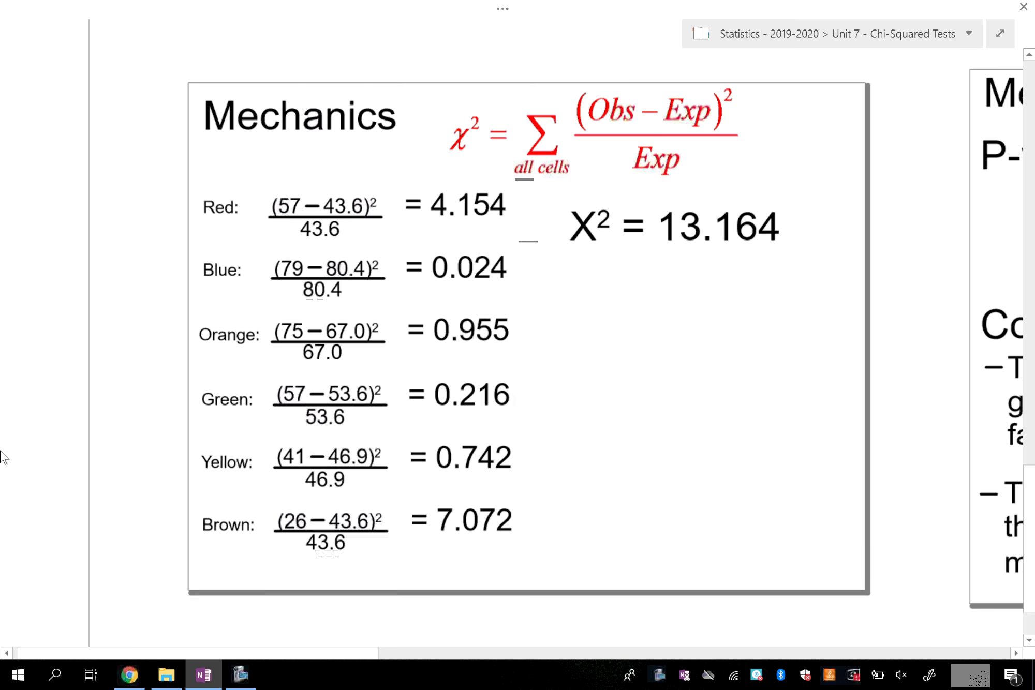
# - Compare the calculator's per-color contributions, chi-square total and p-value in Chrome with the hand calculation on OneNote's Mechanics slide
pyautogui.click(205, 676)
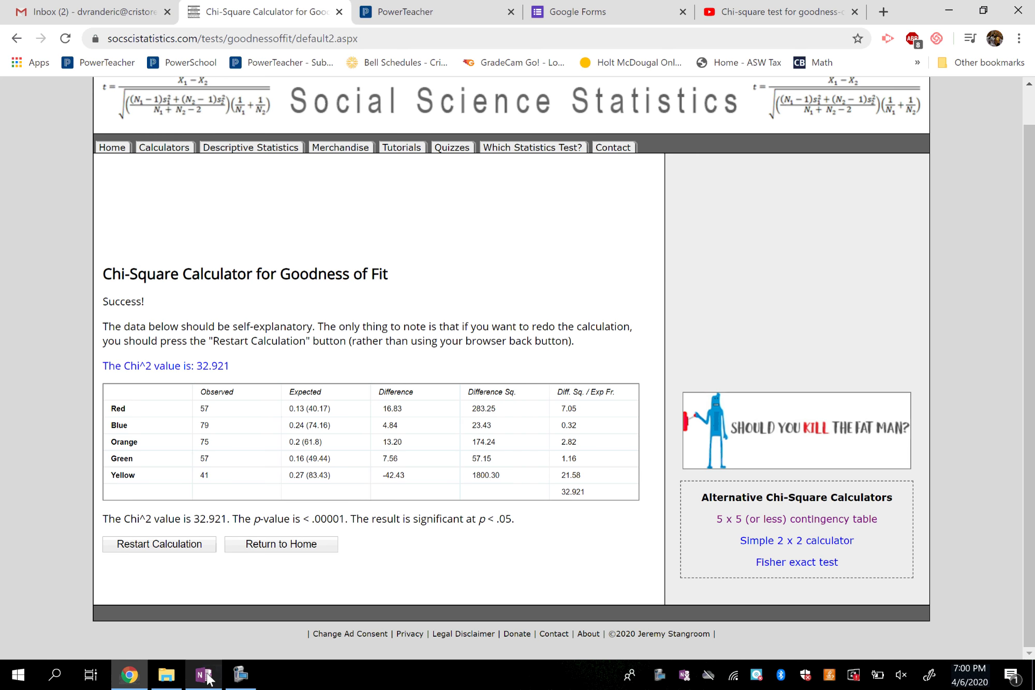
pyautogui.click(208, 678)
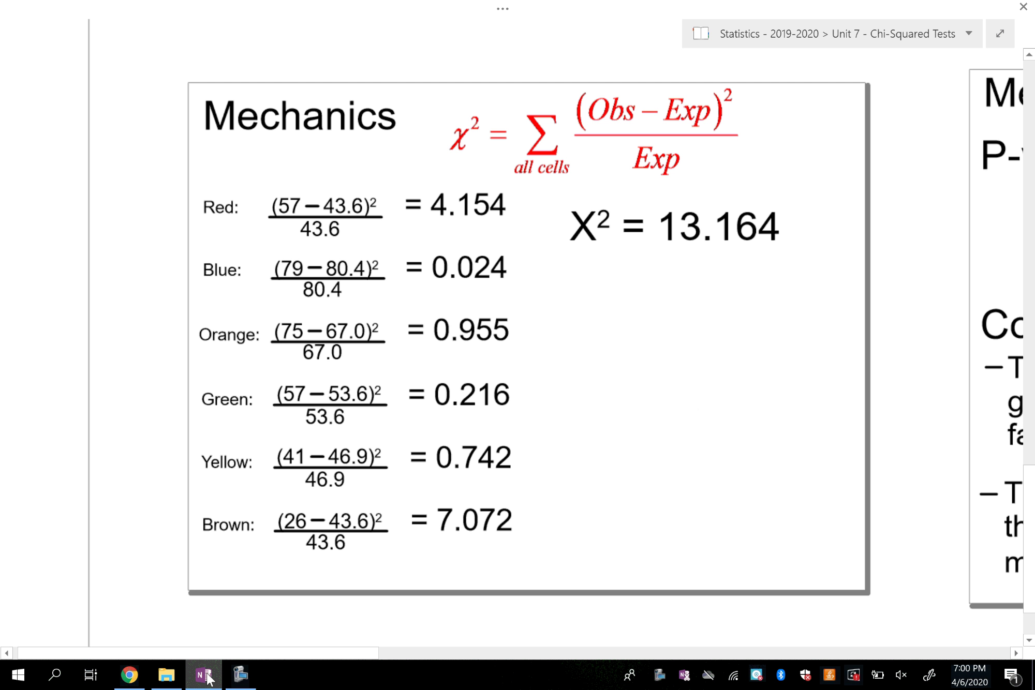
pyautogui.click(206, 675)
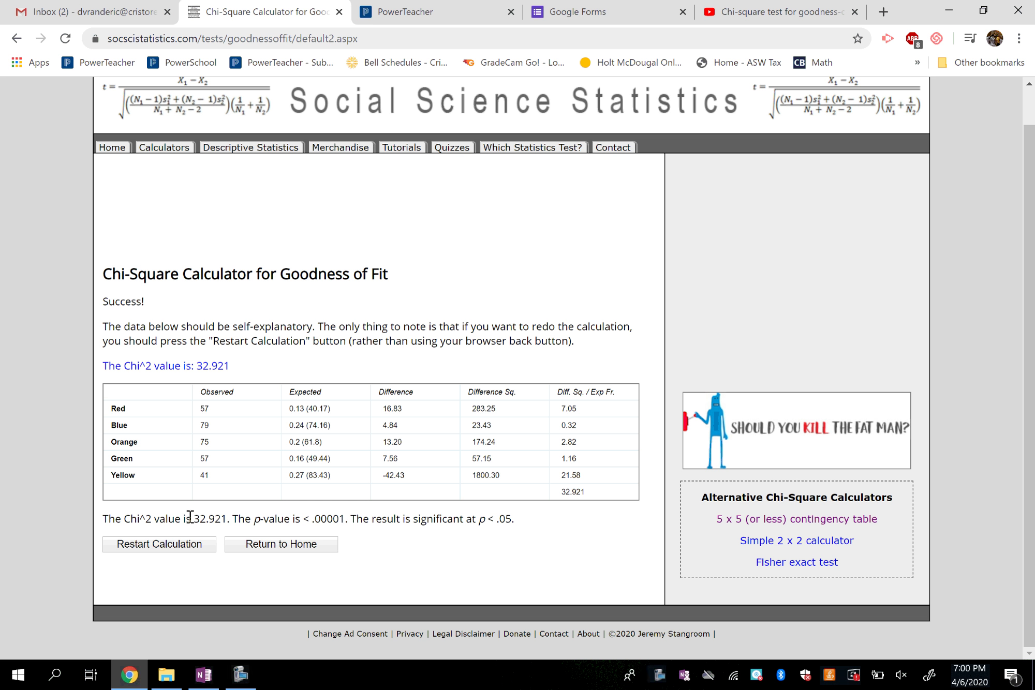
pyautogui.click(203, 675)
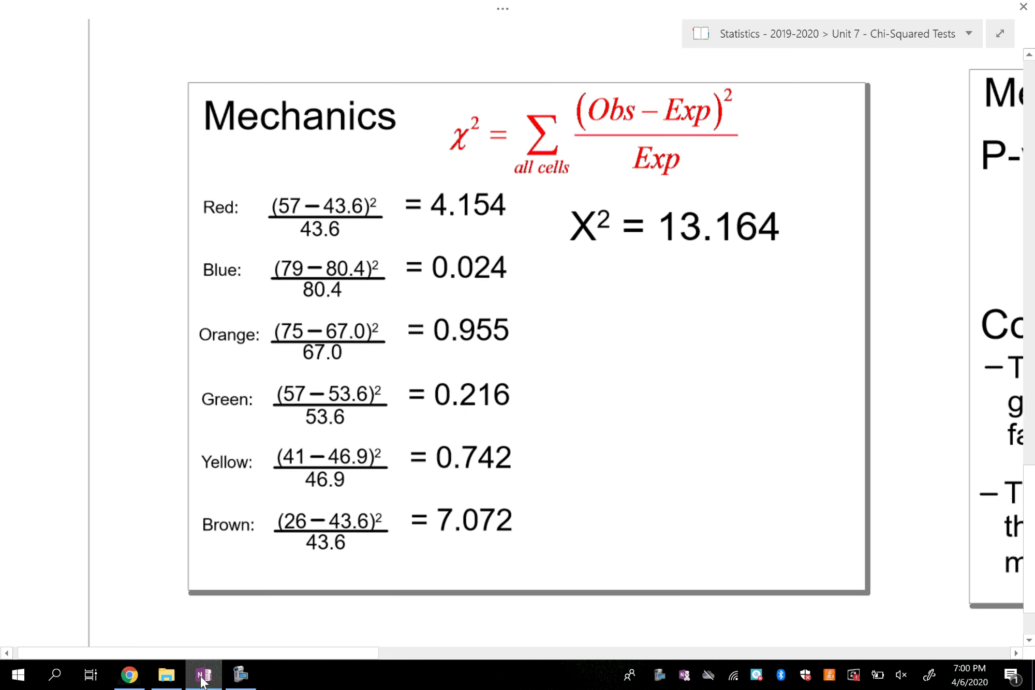
pyautogui.click(201, 677)
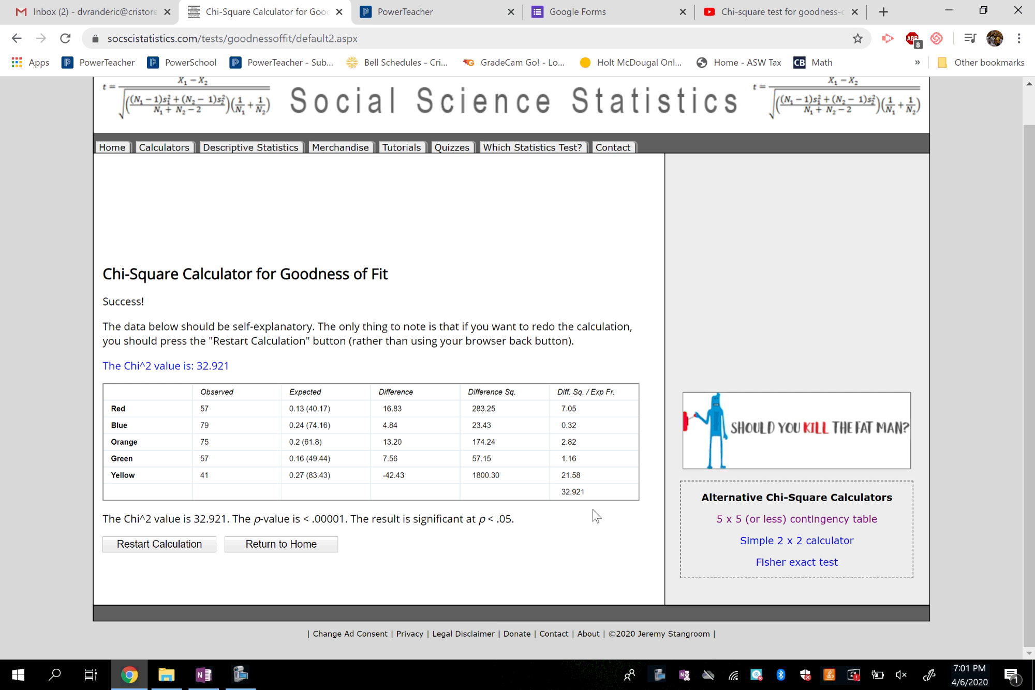
pyautogui.moveTo(595, 494); pyautogui.dragTo(549, 494)
pyautogui.click(521, 560)
pyautogui.click(218, 679)
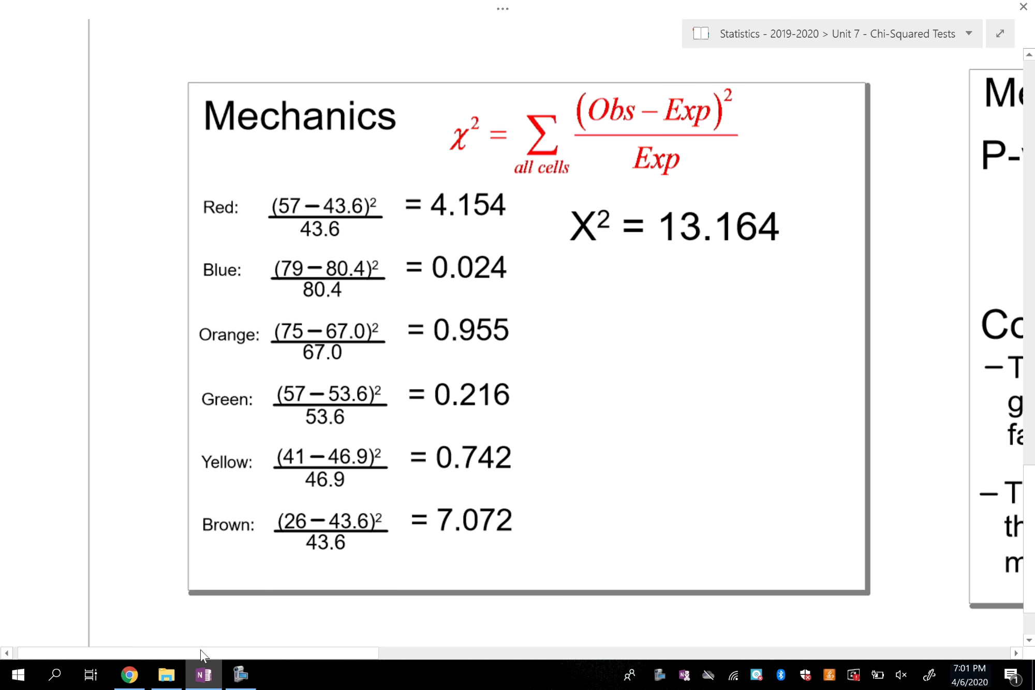
pyautogui.click(130, 675)
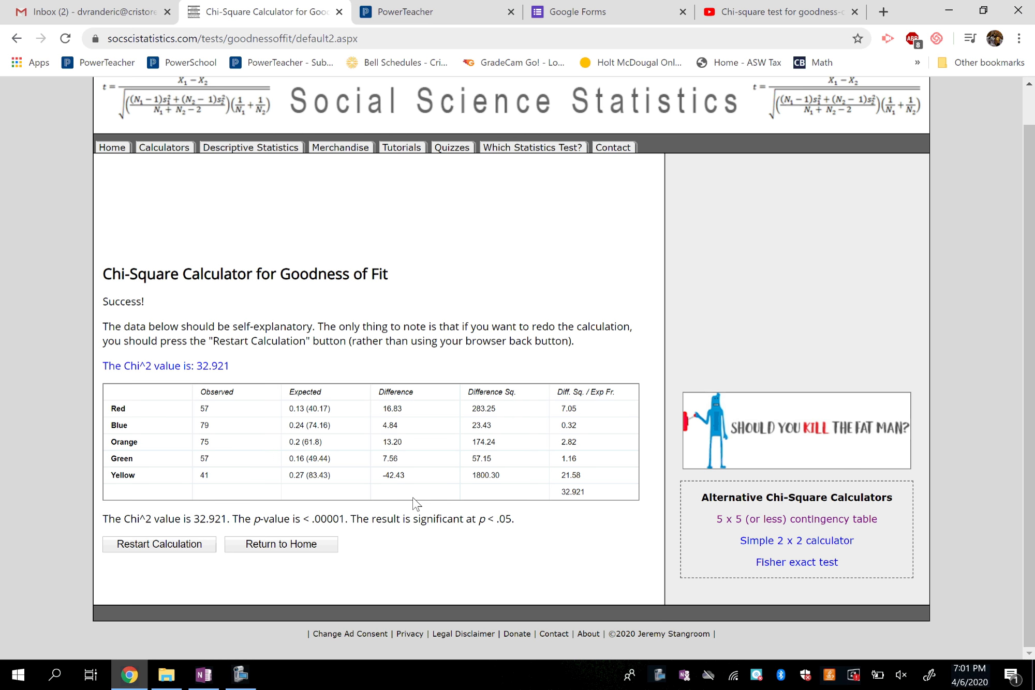
pyautogui.click(241, 672)
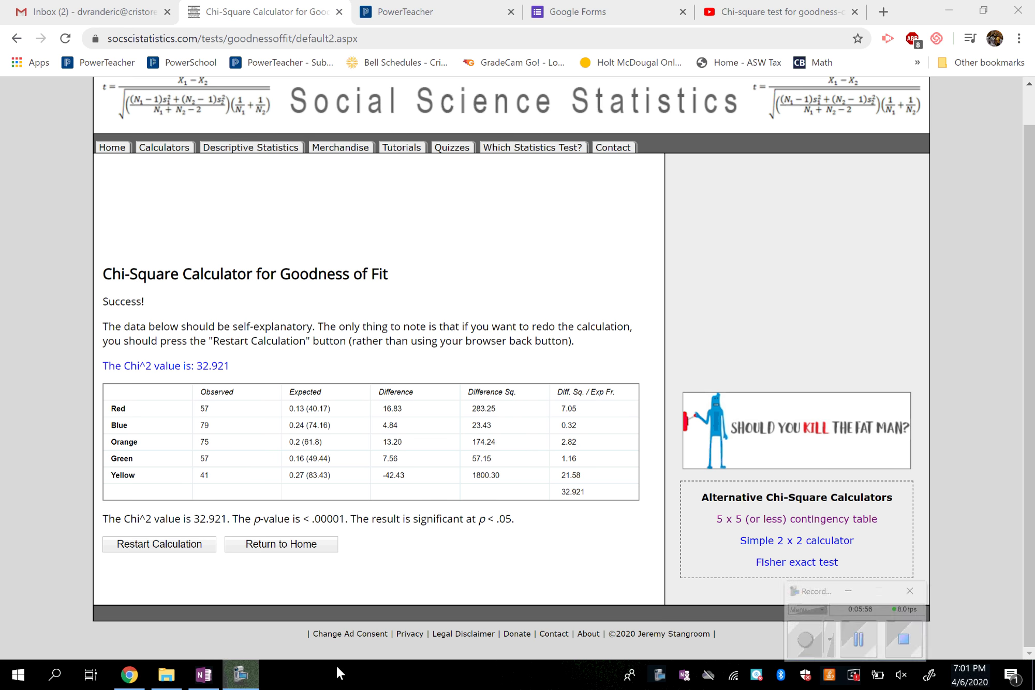